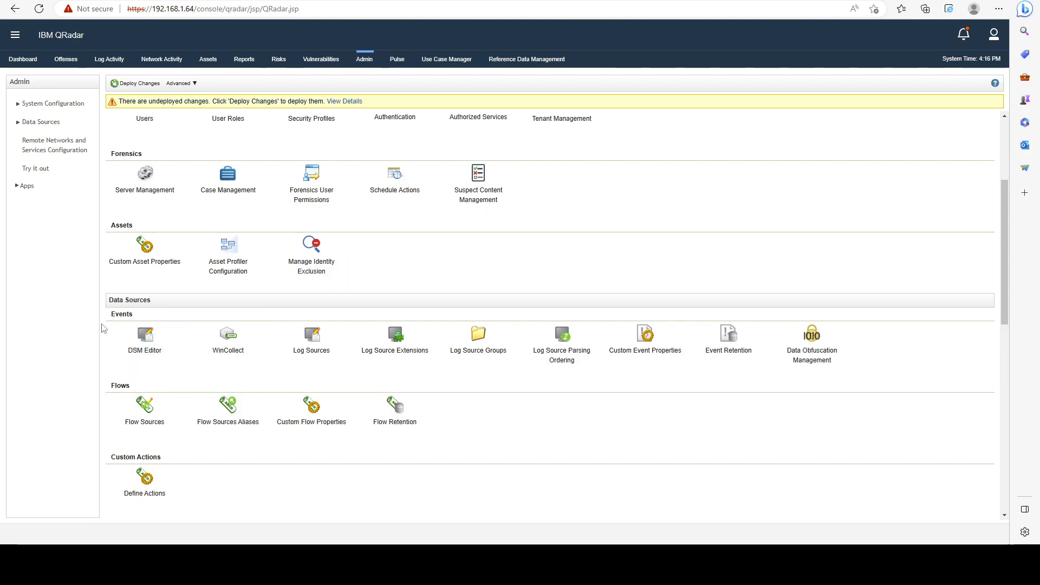
Open the DSM Editor and load the existing Custon Log Source Type for modification.
{"action": "left_click", "coordinate": [145, 339]}
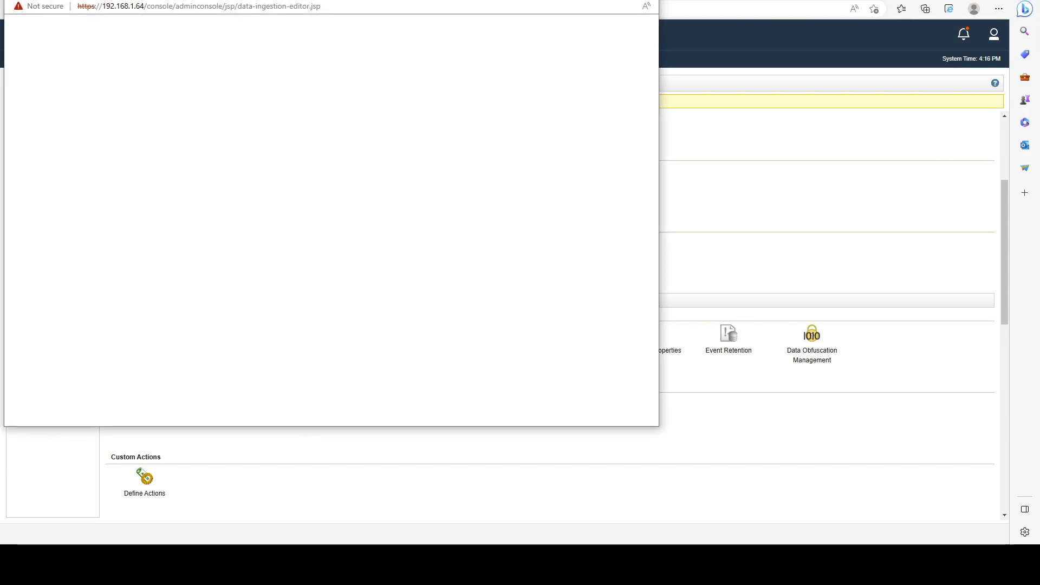
{"action": "type", "text": "custo"}
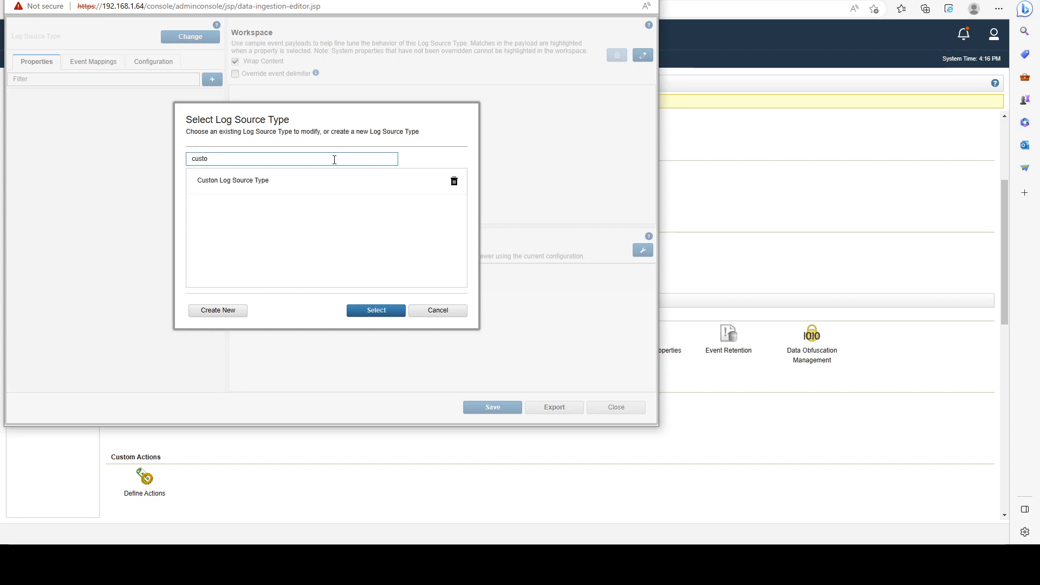
{"action": "left_click", "coordinate": [313, 183]}
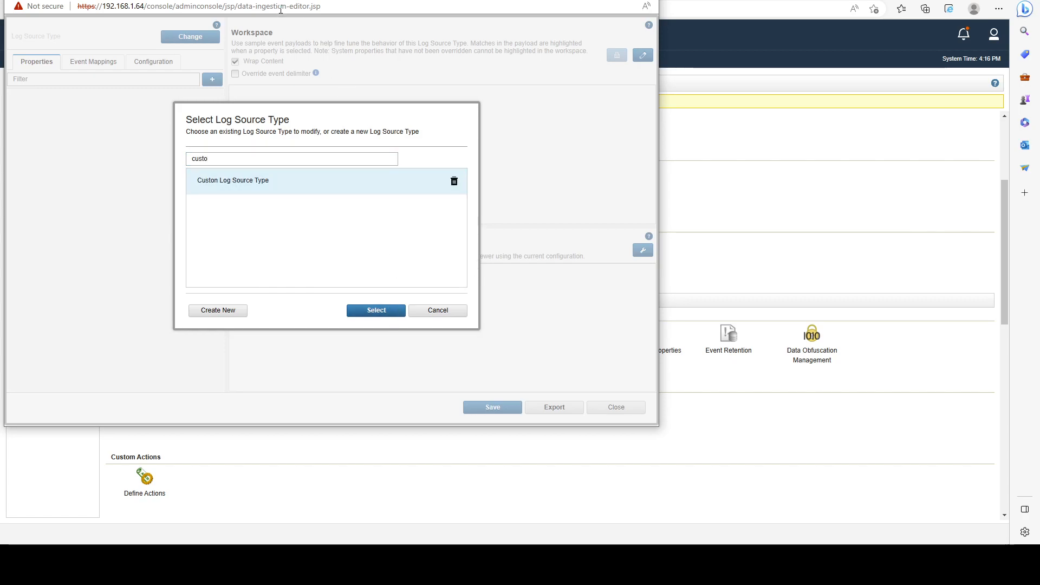
{"action": "left_click", "coordinate": [374, 310]}
{"action": "left_click_drag", "start_coordinate": [332, 3], "coordinate": [497, 40]}
Start adding a custom property to the log source type and tick the existing Account Name definition.
{"action": "scroll", "coordinate": [341, 187], "scroll_direction": "down", "scroll_amount": 7}
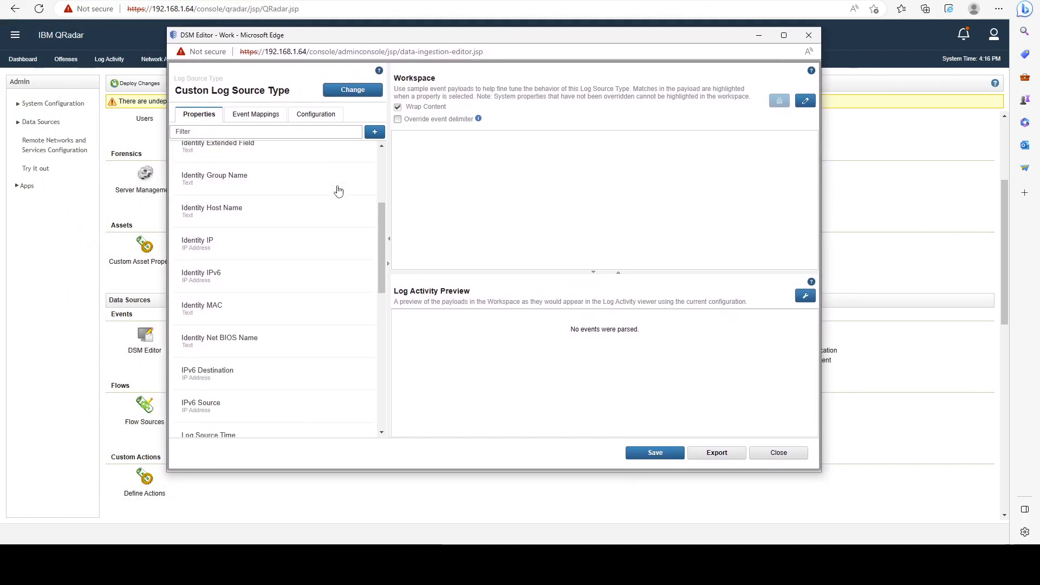
{"action": "scroll", "coordinate": [340, 187], "scroll_direction": "down", "scroll_amount": 3}
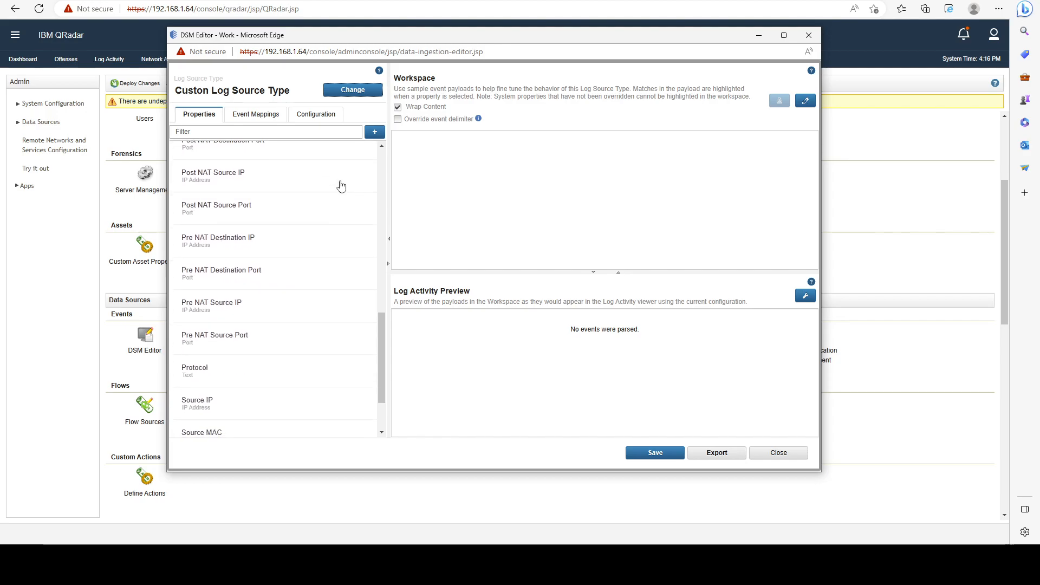
{"action": "scroll", "coordinate": [338, 172], "scroll_direction": "up", "scroll_amount": 10}
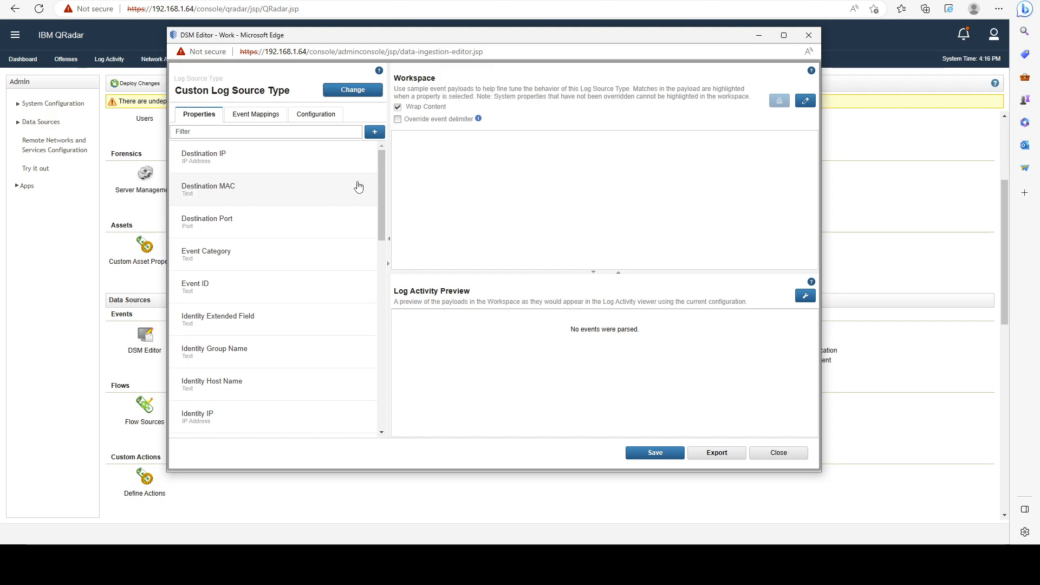
{"action": "left_click", "coordinate": [375, 131]}
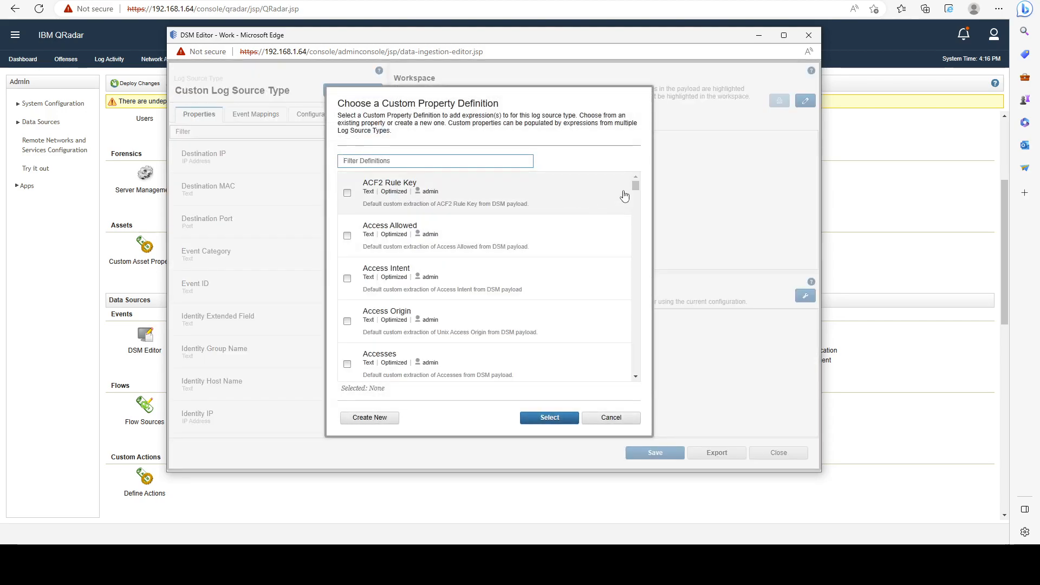
{"action": "scroll", "coordinate": [547, 218], "scroll_direction": "down", "scroll_amount": 3}
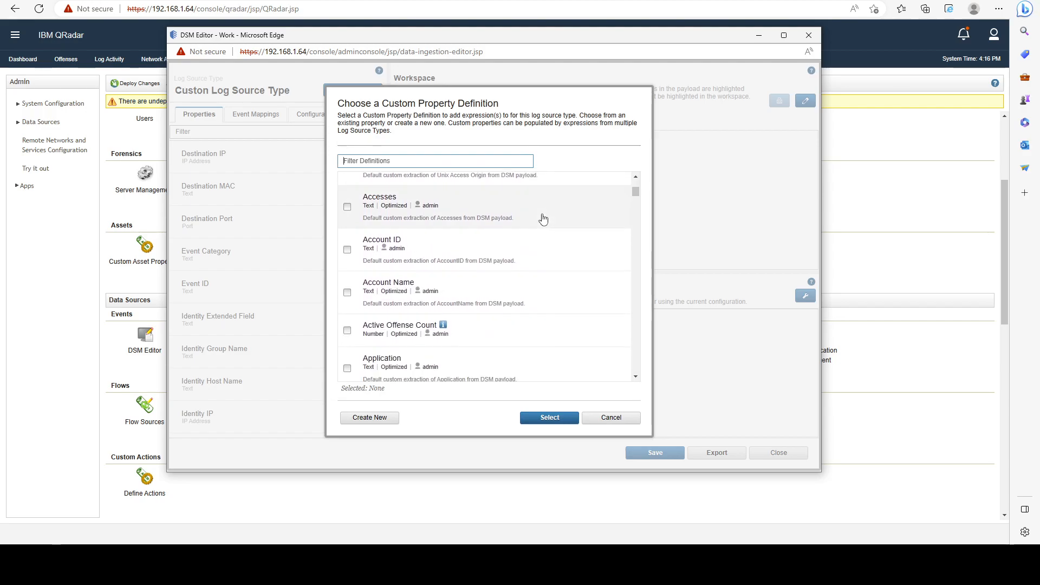
{"action": "scroll", "coordinate": [544, 218], "scroll_direction": "down", "scroll_amount": 1}
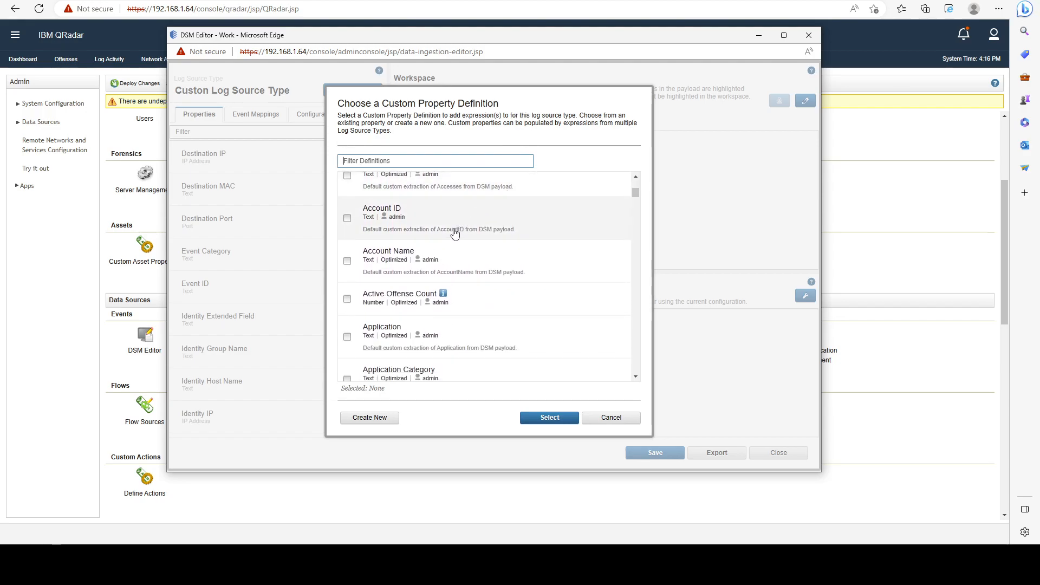
{"action": "scroll", "coordinate": [429, 232], "scroll_direction": "up", "scroll_amount": 1}
{"action": "left_click", "coordinate": [426, 293]}
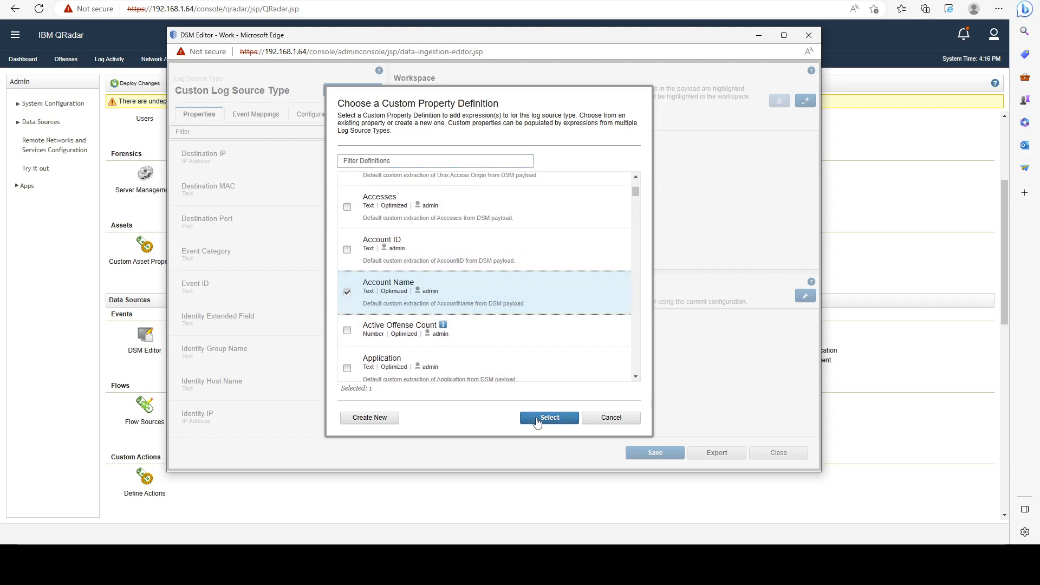
{"action": "left_click_drag", "start_coordinate": [635, 193], "coordinate": [636, 218]}
{"action": "scroll", "coordinate": [498, 215], "scroll_direction": "down", "scroll_amount": 1}
{"action": "left_click", "coordinate": [409, 161]}
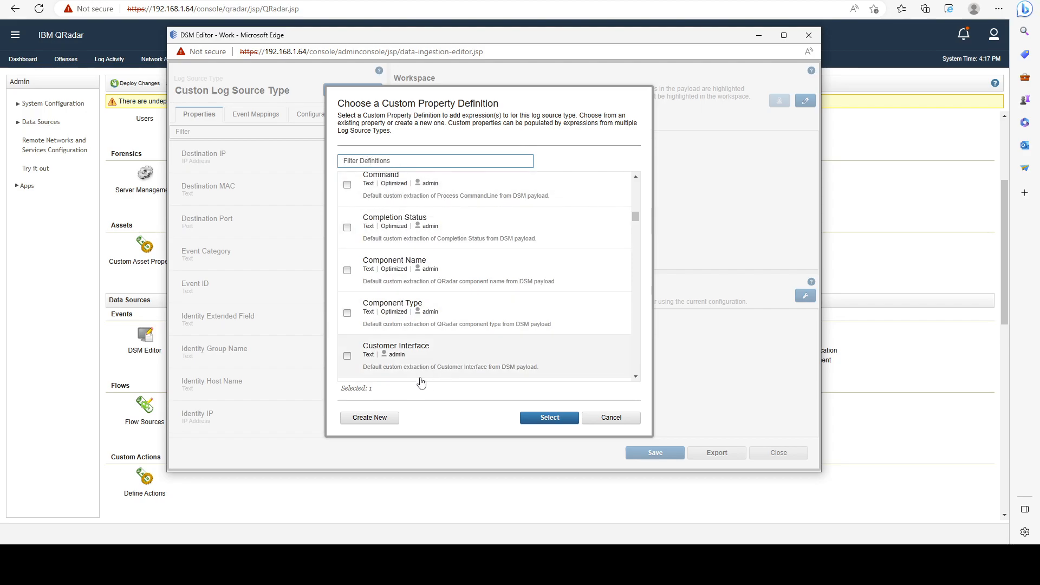
{"action": "left_click", "coordinate": [371, 417]}
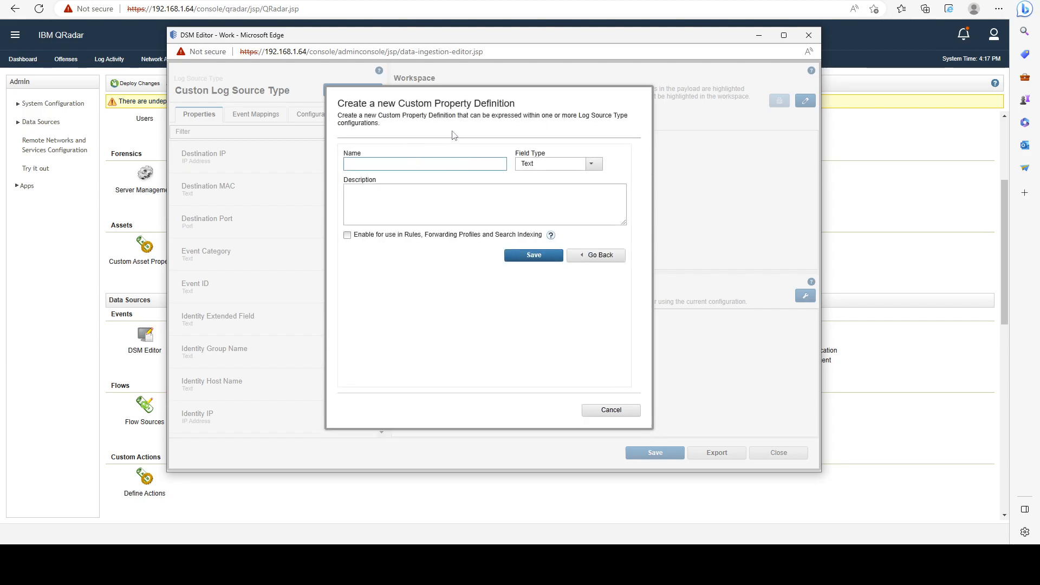
{"action": "left_click", "coordinate": [547, 164]}
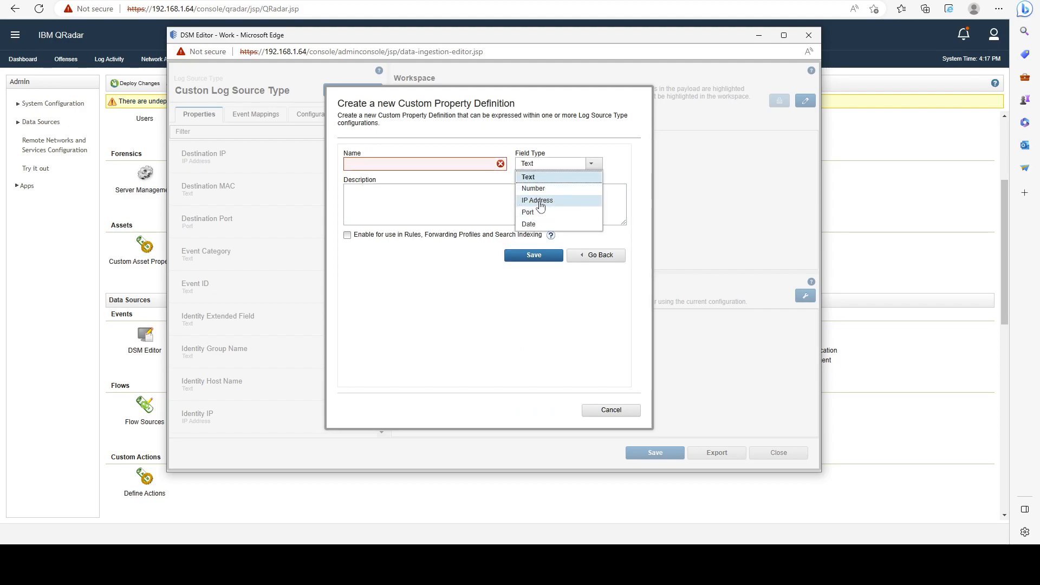
{"action": "left_click", "coordinate": [464, 264]}
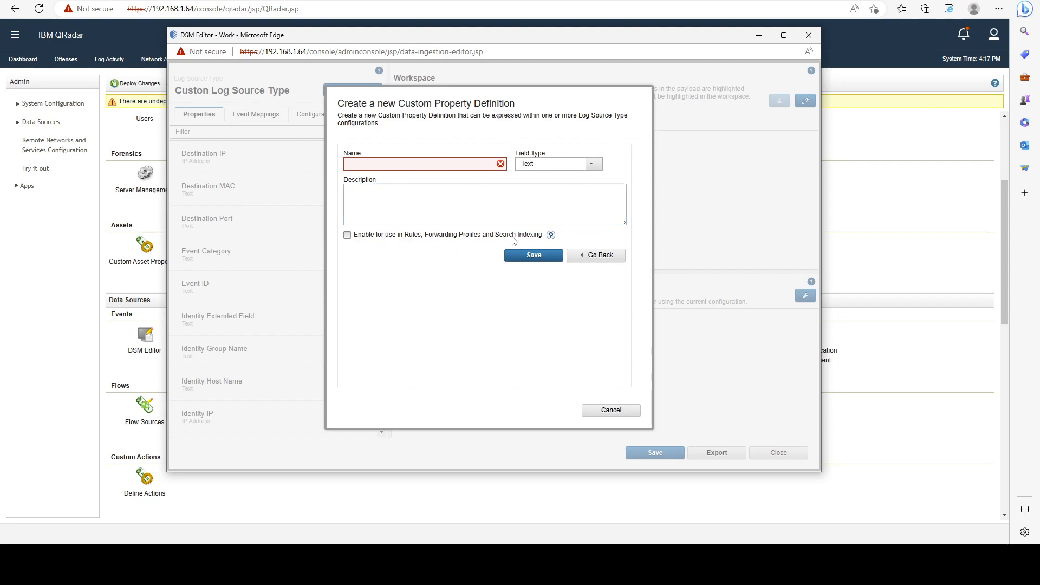
{"action": "left_click", "coordinate": [347, 235]}
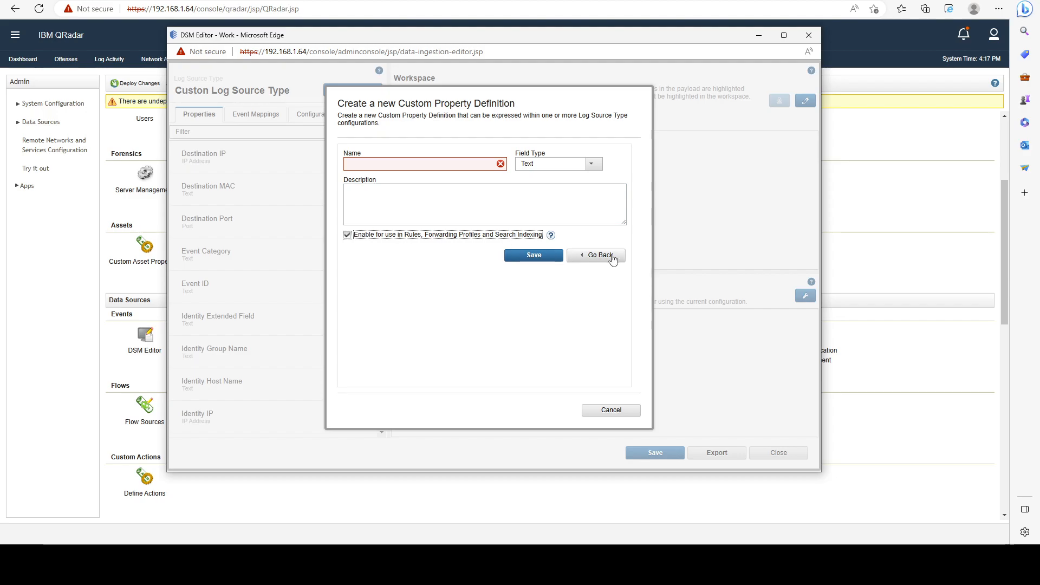
{"action": "left_click", "coordinate": [602, 257]}
Add the ticked Account Name definition to the log source type's properties and open its expression configuration.
{"action": "scroll", "coordinate": [502, 210], "scroll_direction": "up", "scroll_amount": 3}
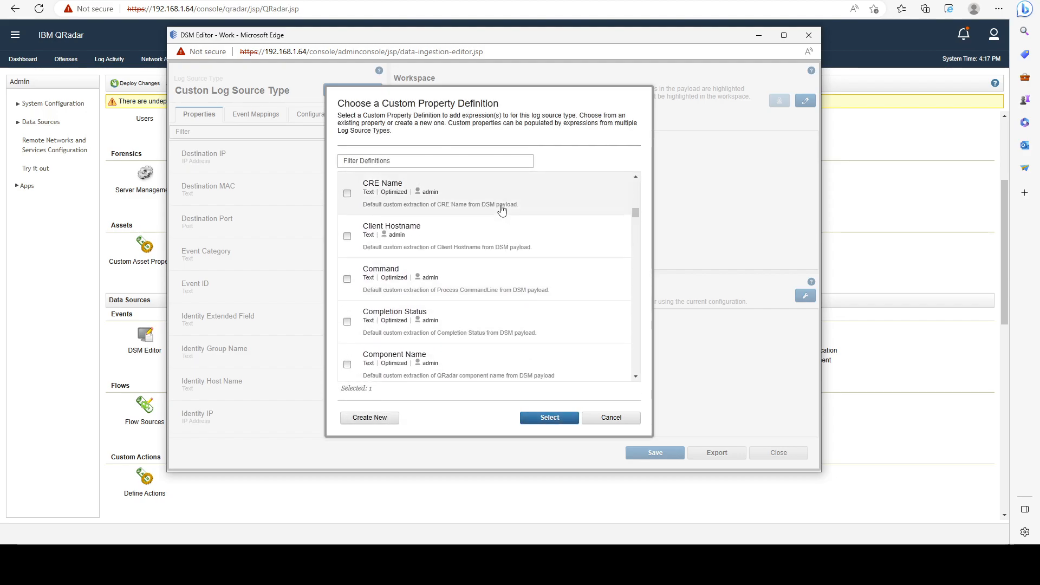
{"action": "scroll", "coordinate": [495, 214], "scroll_direction": "up", "scroll_amount": 10}
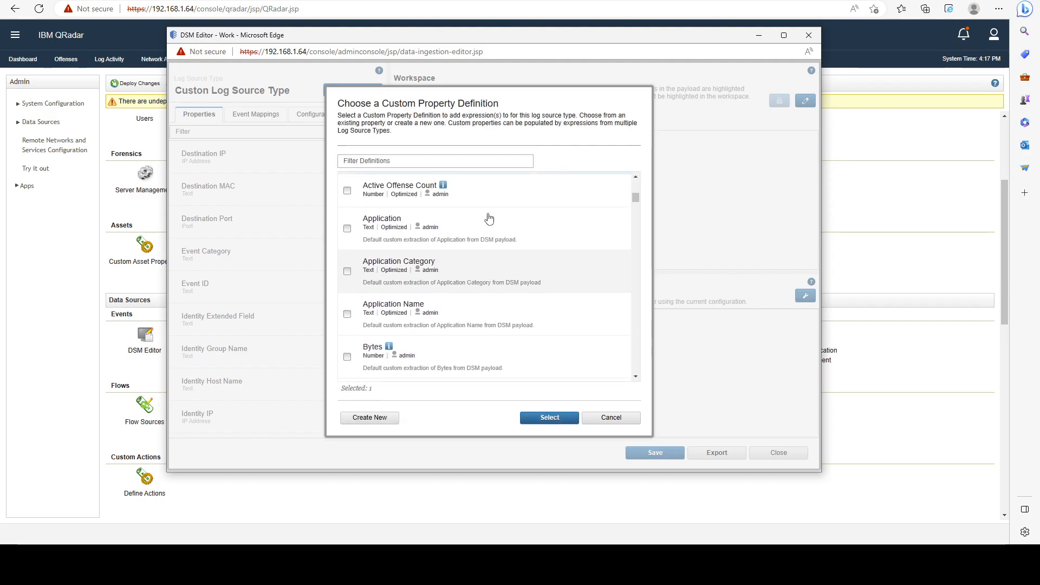
{"action": "left_click", "coordinate": [549, 417]}
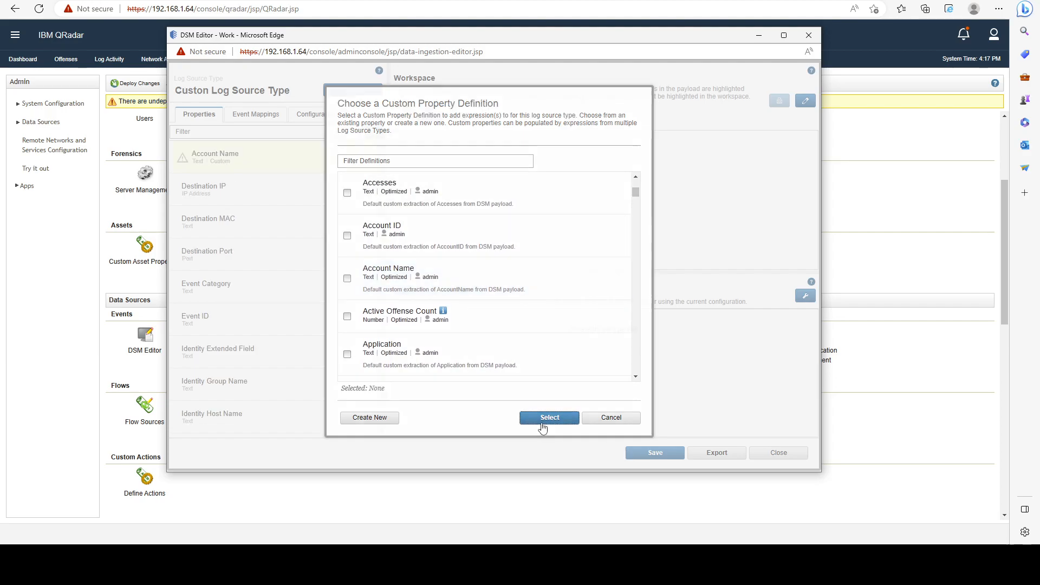
{"action": "left_click", "coordinate": [257, 169]}
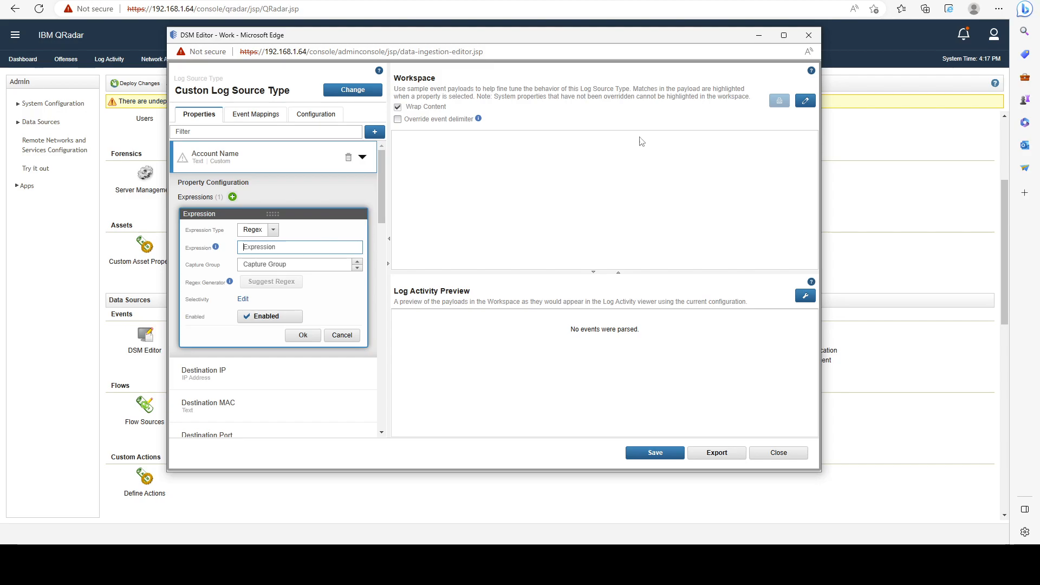
Paste the sample JSON error event with timestamp, level, message, request_id and user_id into the Workspace and apply it.
{"action": "left_click", "coordinate": [807, 102]}
{"action": "key", "text": "ctrl+v"}
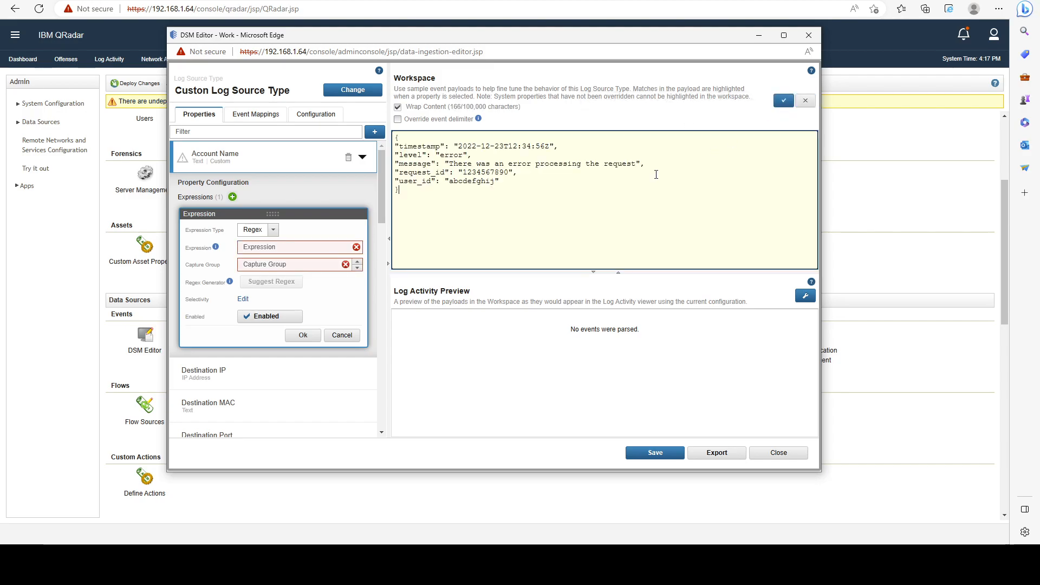
{"action": "left_click", "coordinate": [783, 100]}
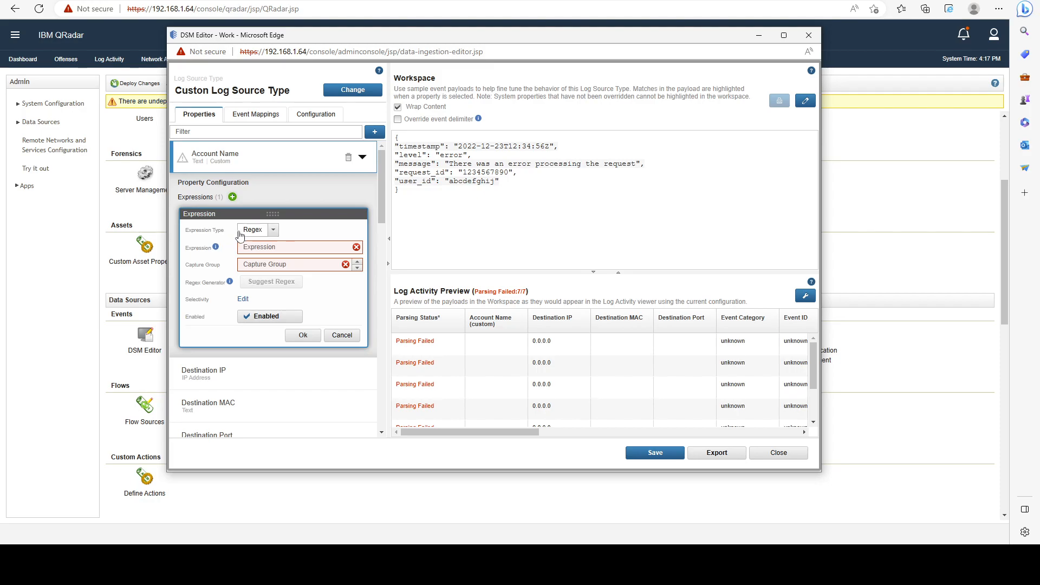
Set the Account Name expression type to JSON and check the event rows in the Log Activity Preview.
{"action": "left_click", "coordinate": [261, 234]}
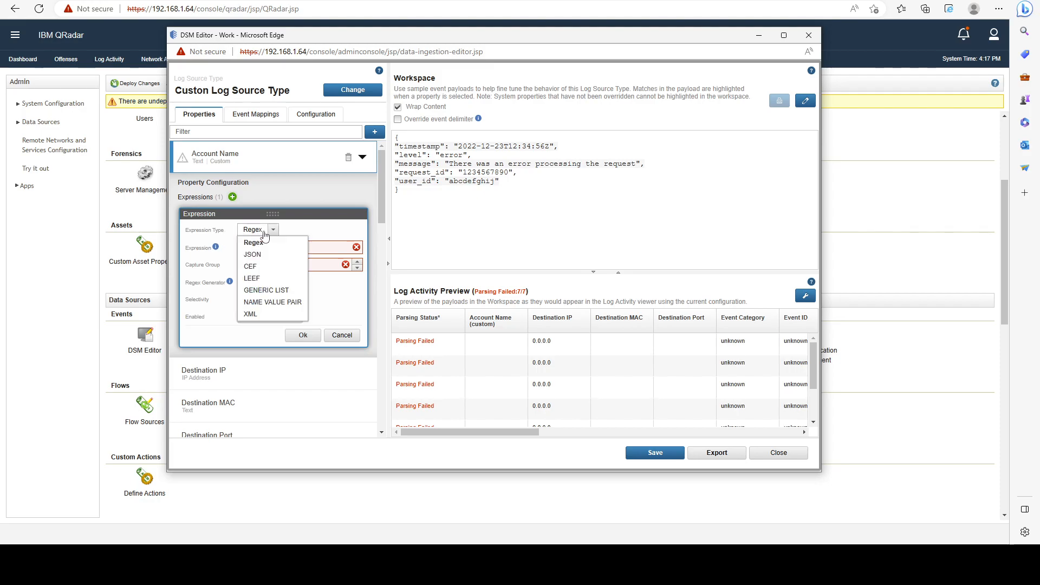
{"action": "left_click", "coordinate": [261, 257]}
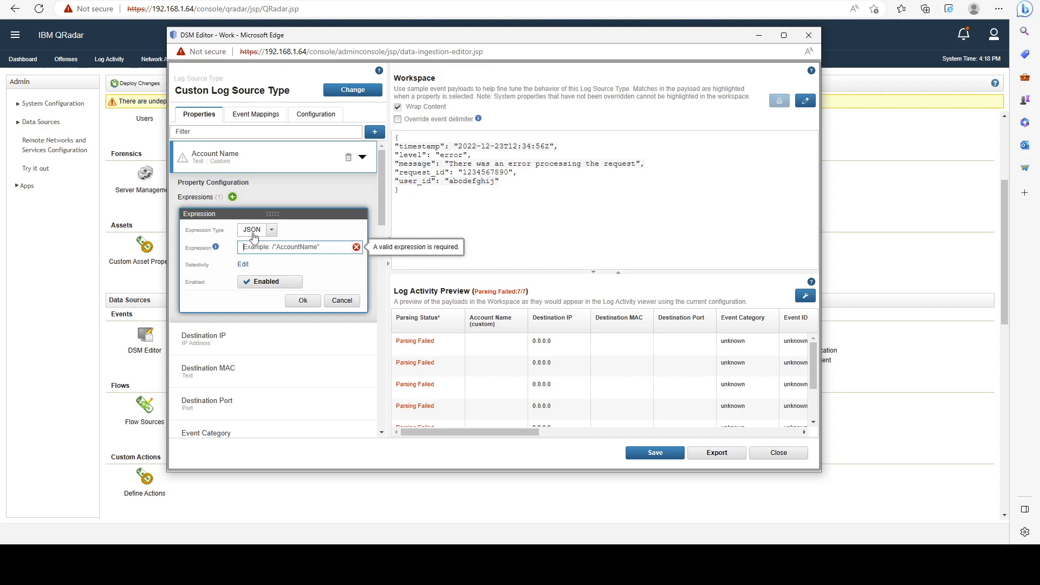
{"action": "left_click_drag", "start_coordinate": [813, 373], "coordinate": [792, 410]}
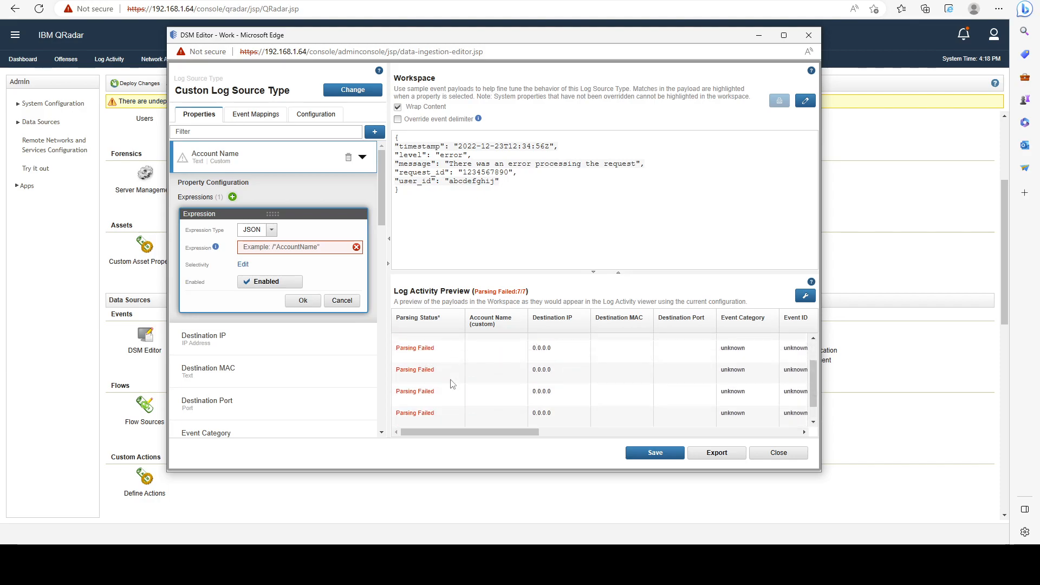
{"action": "scroll", "coordinate": [441, 384], "scroll_direction": "up", "scroll_amount": 1}
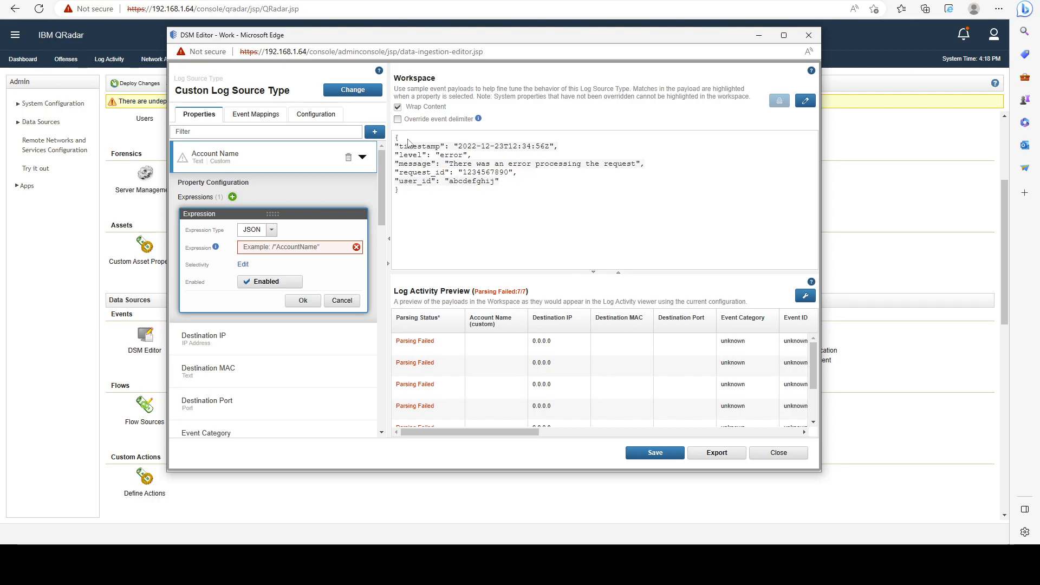
Override the Workspace event delimiter with \t so the multi-line JSON payload is treated as a single event.
{"action": "left_click_drag", "start_coordinate": [395, 147], "coordinate": [547, 146]}
{"action": "mouse_move", "coordinate": [478, 156]}
{"action": "left_mouse_down"}
{"action": "mouse_move", "coordinate": [402, 150]}
{"action": "mouse_move", "coordinate": [479, 158]}
{"action": "left_mouse_up"}
{"action": "left_click", "coordinate": [401, 138]}
{"action": "left_click", "coordinate": [398, 120]}
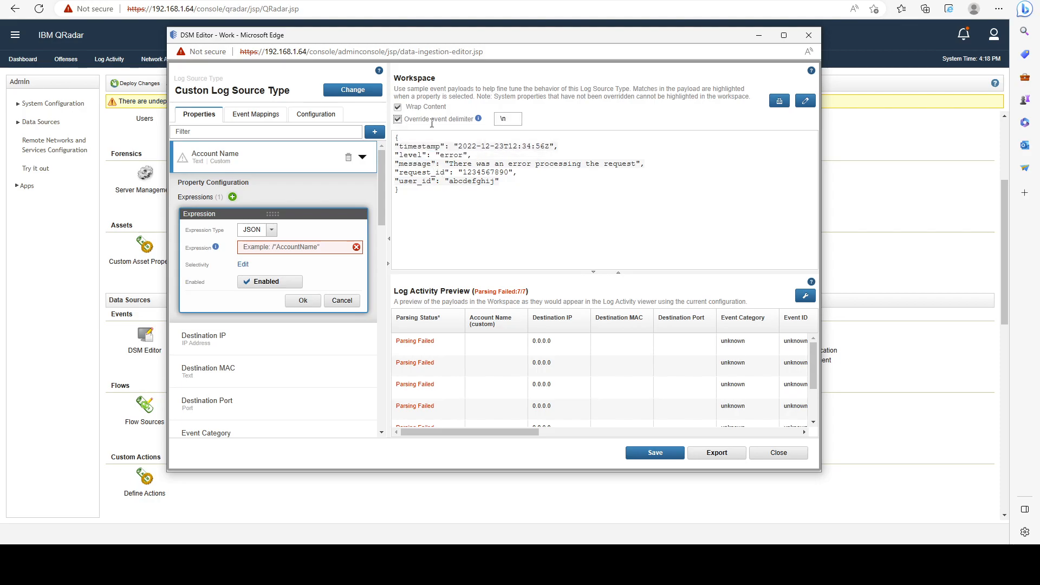
{"action": "left_click", "coordinate": [510, 123]}
{"action": "key", "text": "BackSpace"}
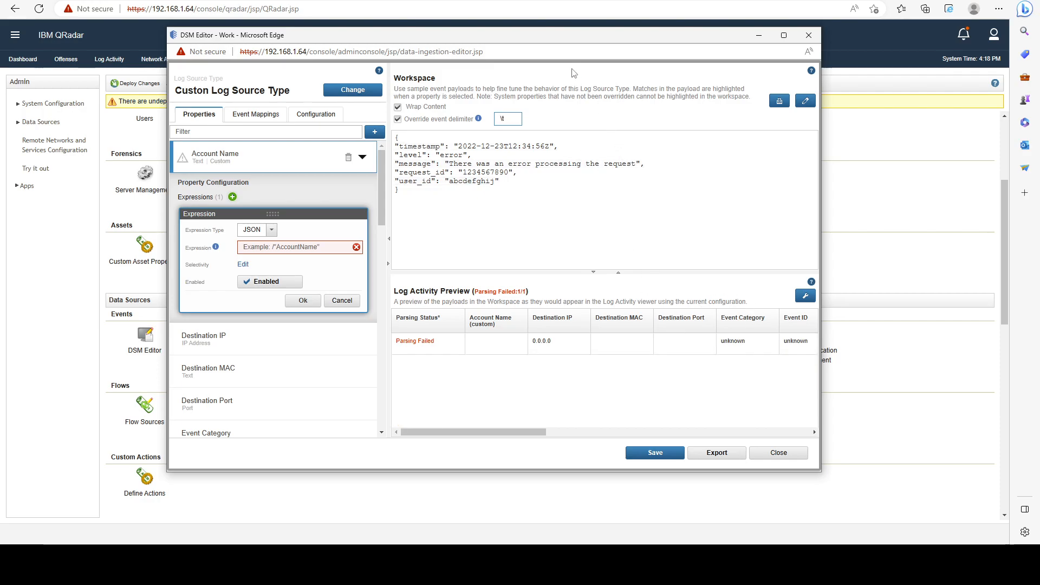
Enter /"user_id" as the JSON expression for the Account Name property.
{"action": "left_click_drag", "start_coordinate": [576, 43], "coordinate": [541, 38]}
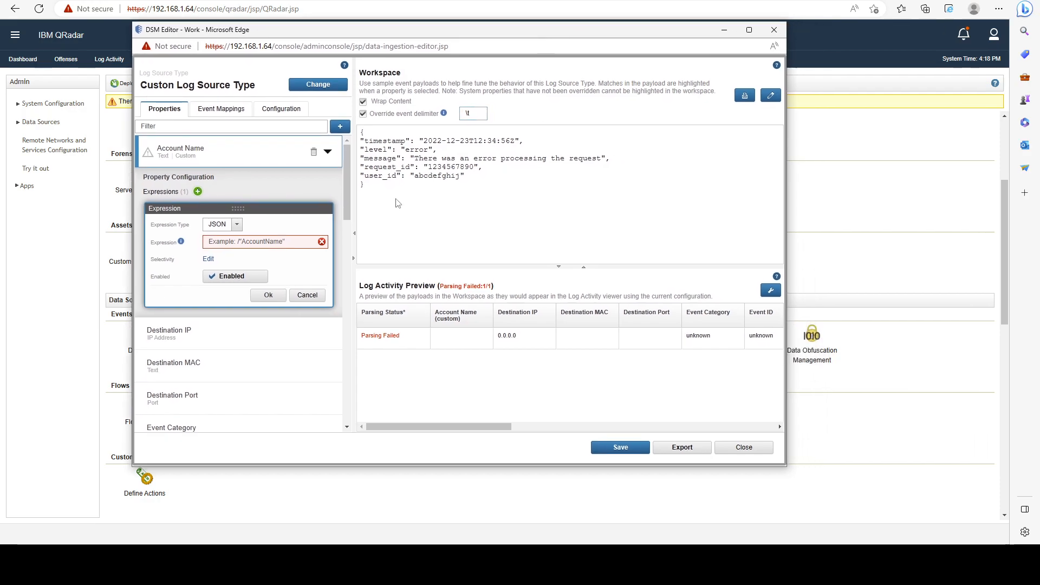
{"action": "left_click", "coordinate": [269, 245]}
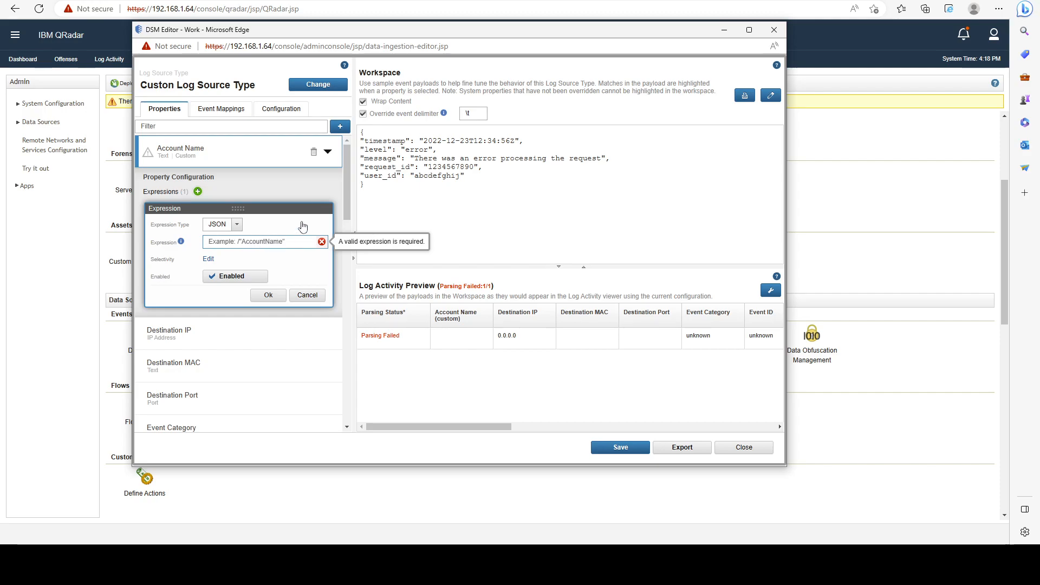
{"action": "type", "text": "/"}
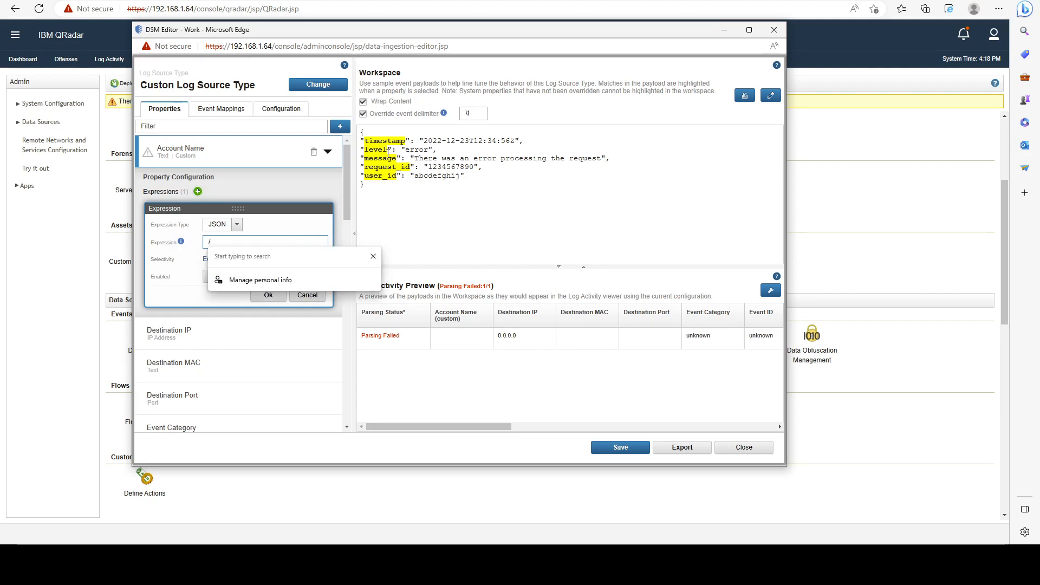
{"action": "mouse_move", "coordinate": [364, 142]}
{"action": "left_mouse_down"}
{"action": "mouse_move", "coordinate": [406, 140]}
{"action": "mouse_move", "coordinate": [370, 152]}
{"action": "left_mouse_up"}
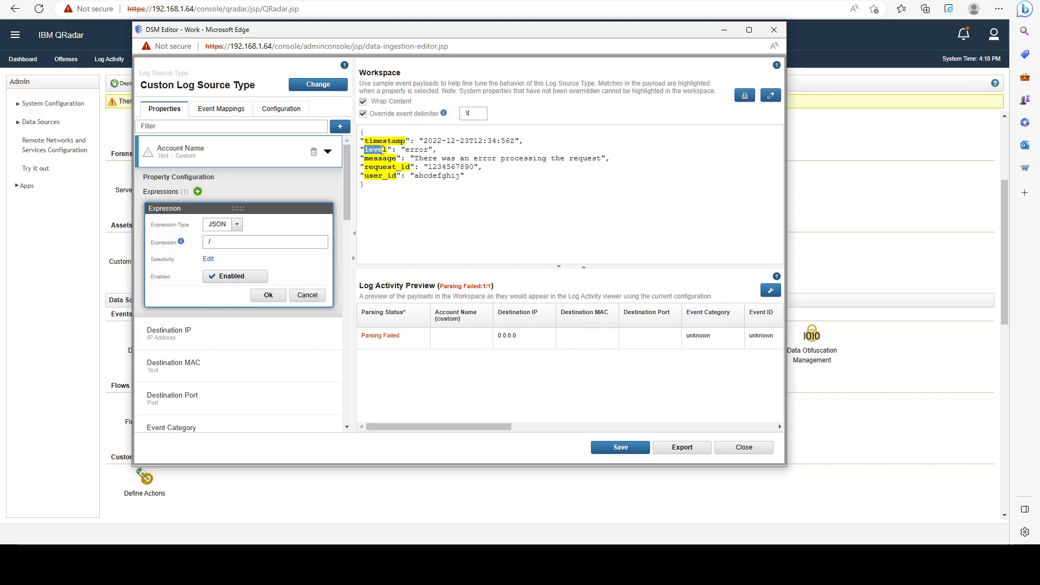
{"action": "left_click", "coordinate": [383, 190]}
{"action": "left_click", "coordinate": [256, 242]}
{"action": "type", "text": "\""}
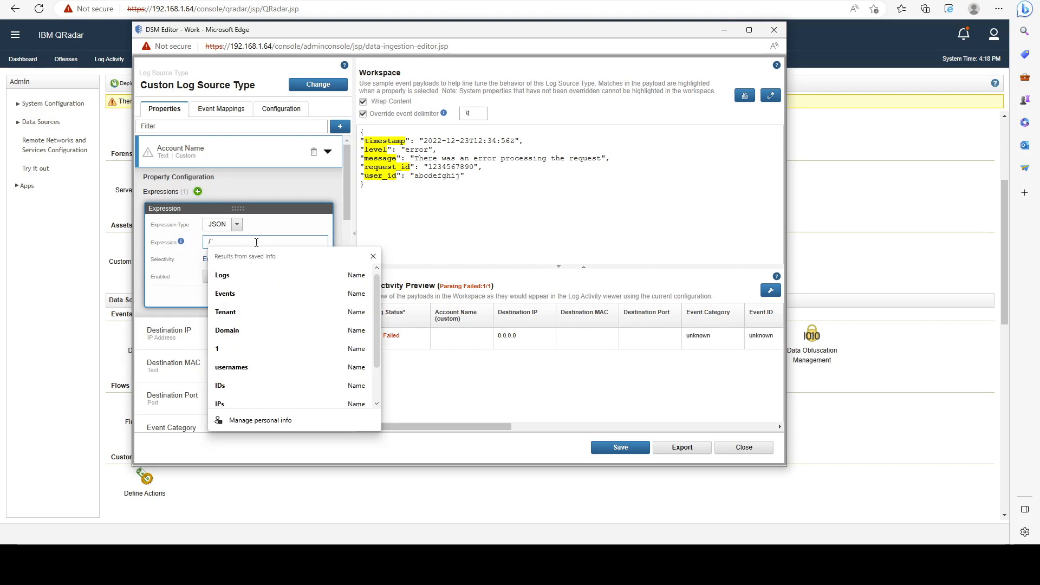
{"action": "type", "text": "user_id\""}
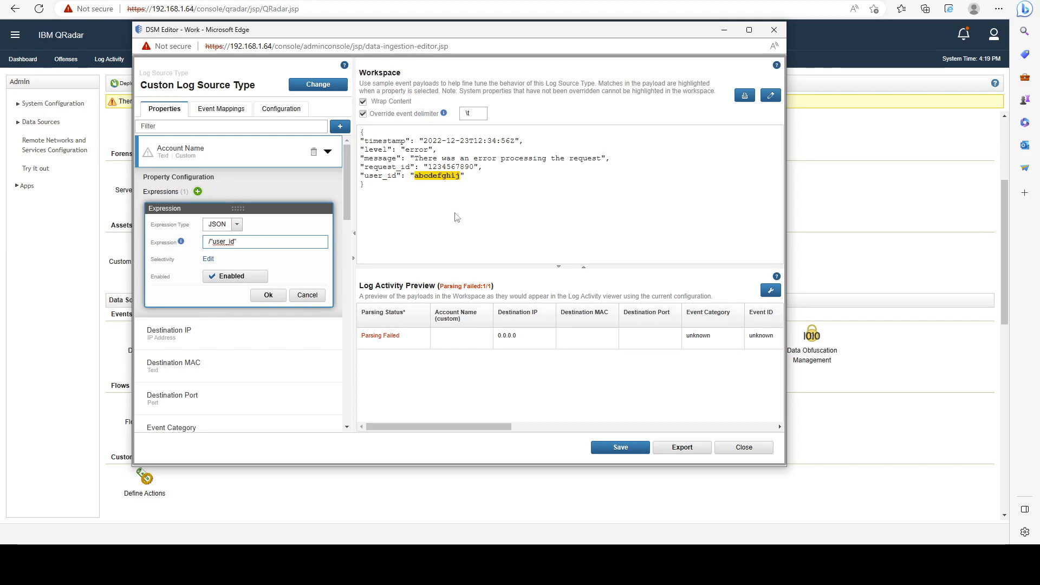
Confirm the Account Name expression and check its column in the Log Activity Preview.
{"action": "left_click_drag", "start_coordinate": [414, 177], "coordinate": [461, 179]}
{"action": "left_click", "coordinate": [449, 186]}
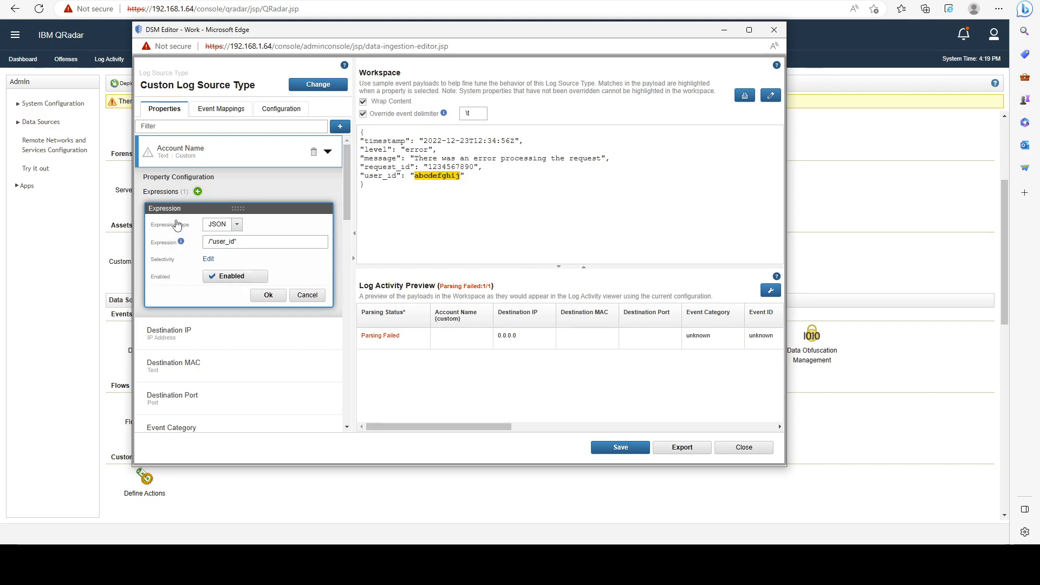
{"action": "left_click", "coordinate": [269, 294]}
{"action": "left_click_drag", "start_coordinate": [431, 314], "coordinate": [481, 317]}
{"action": "left_click", "coordinate": [467, 321]}
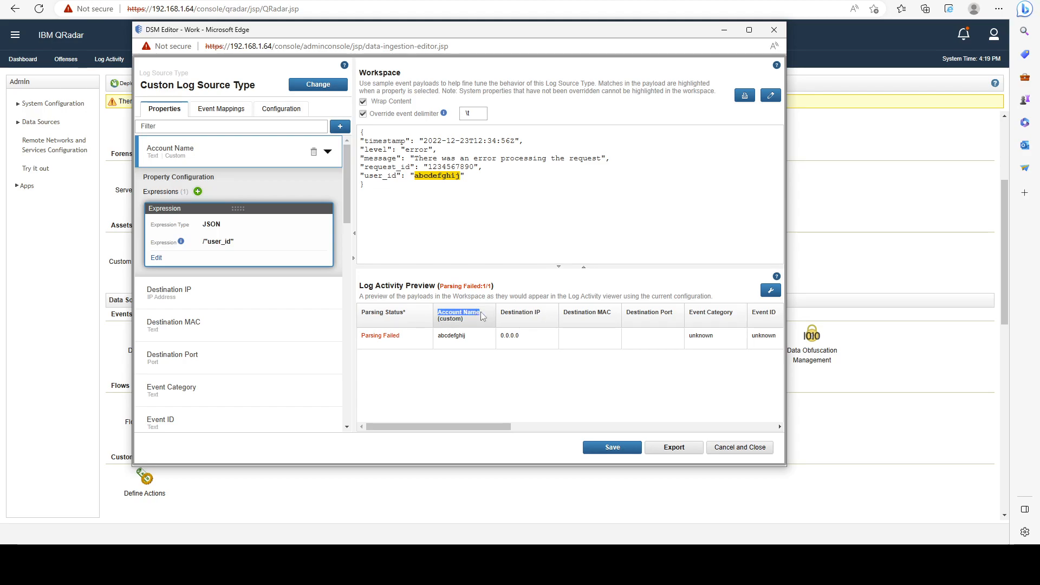
Compare the Account Name value in the Log Activity Preview with the user_id field in the Workspace payload.
{"action": "left_click", "coordinate": [439, 314]}
{"action": "left_click_drag", "start_coordinate": [438, 313], "coordinate": [485, 318]}
{"action": "double_click", "coordinate": [451, 335]}
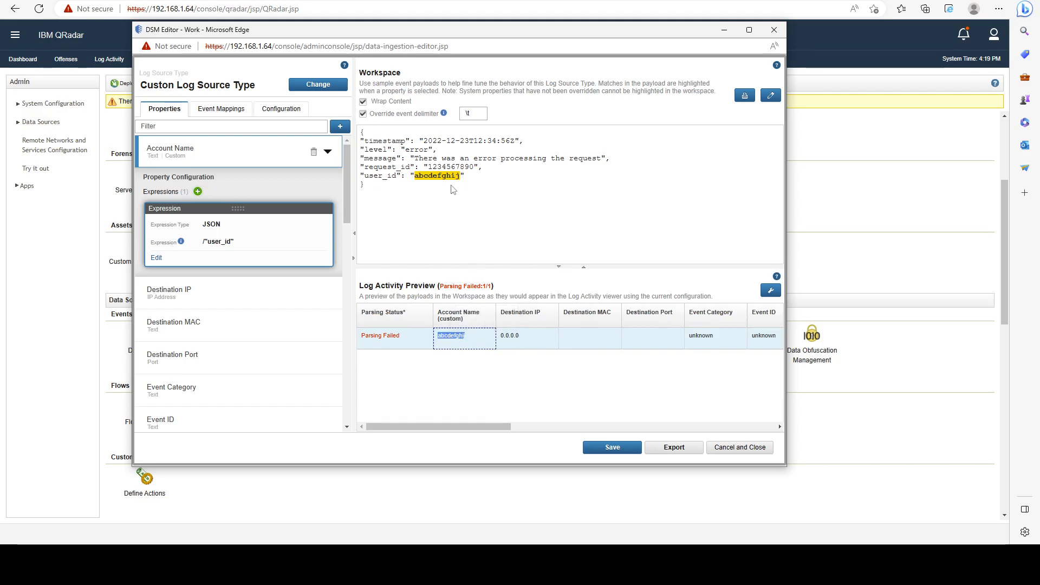
{"action": "left_click", "coordinate": [425, 172]}
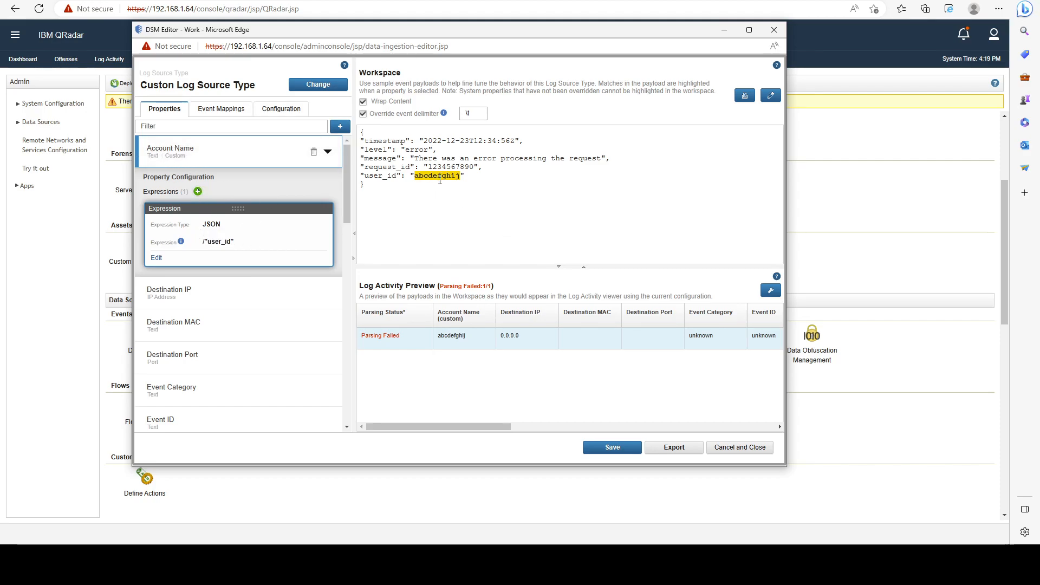
{"action": "left_click_drag", "start_coordinate": [365, 174], "coordinate": [397, 176]}
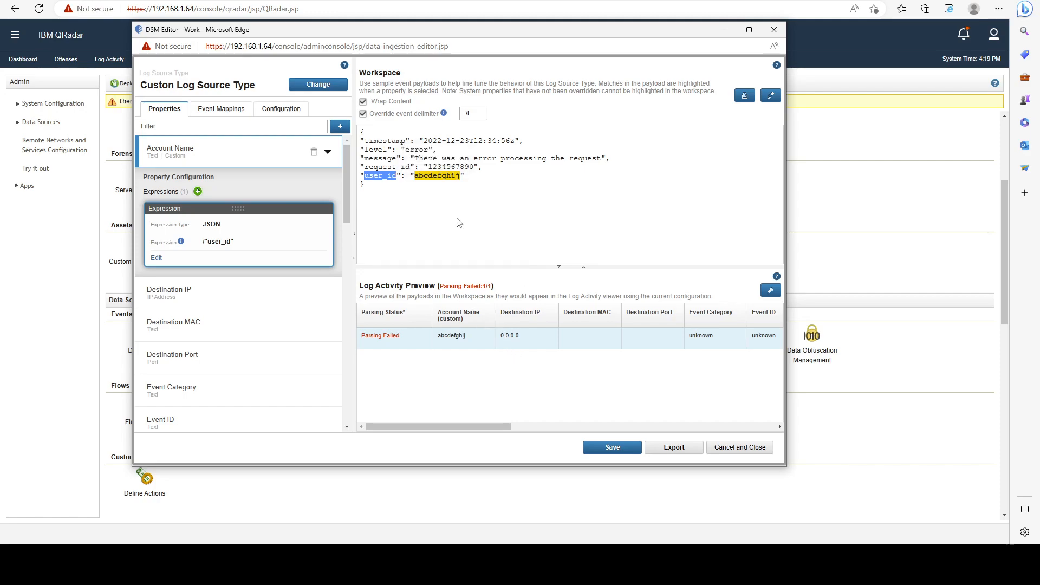
Add a second expression of type Regex to the Account Name property, below the JSON expression.
{"action": "left_click", "coordinate": [198, 192]}
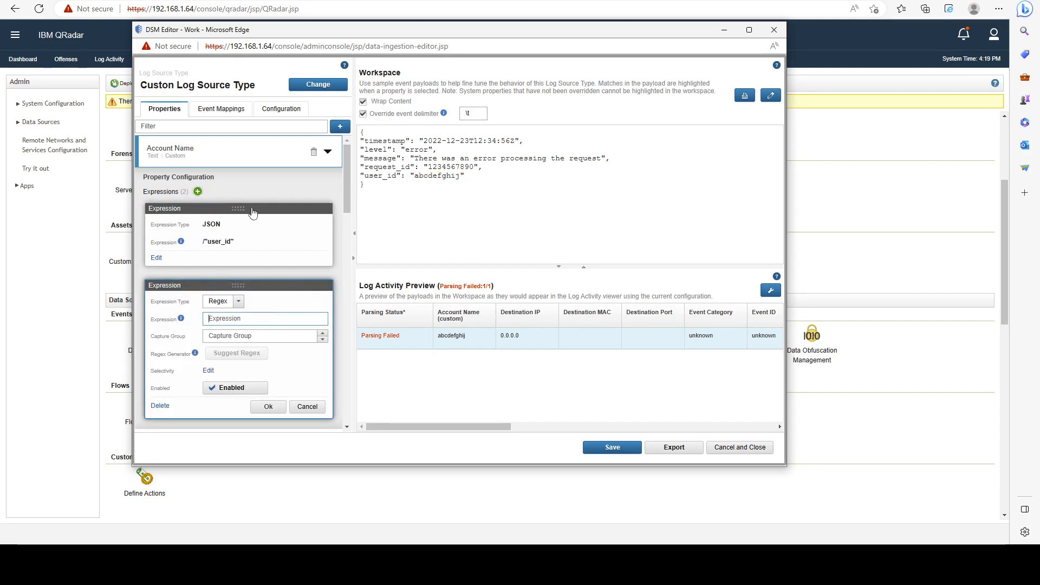
{"action": "mouse_move", "coordinate": [229, 209]}
{"action": "left_mouse_down"}
{"action": "mouse_move", "coordinate": [239, 388]}
{"action": "mouse_move", "coordinate": [270, 300]}
{"action": "mouse_move", "coordinate": [237, 367]}
{"action": "mouse_move", "coordinate": [269, 371]}
{"action": "mouse_move", "coordinate": [239, 199]}
{"action": "left_mouse_up"}
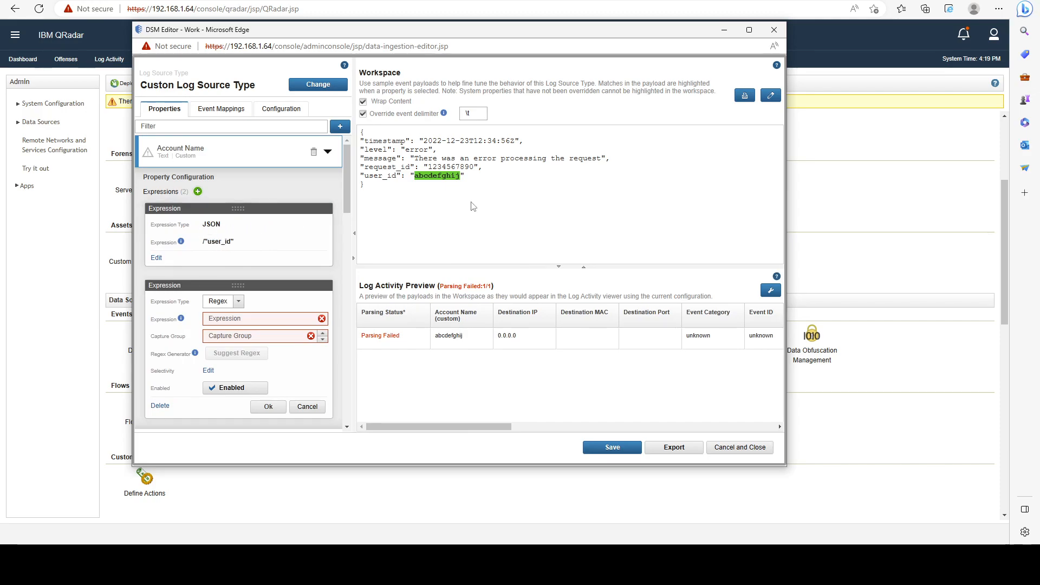
{"action": "scroll", "coordinate": [243, 249], "scroll_direction": "down", "scroll_amount": 1}
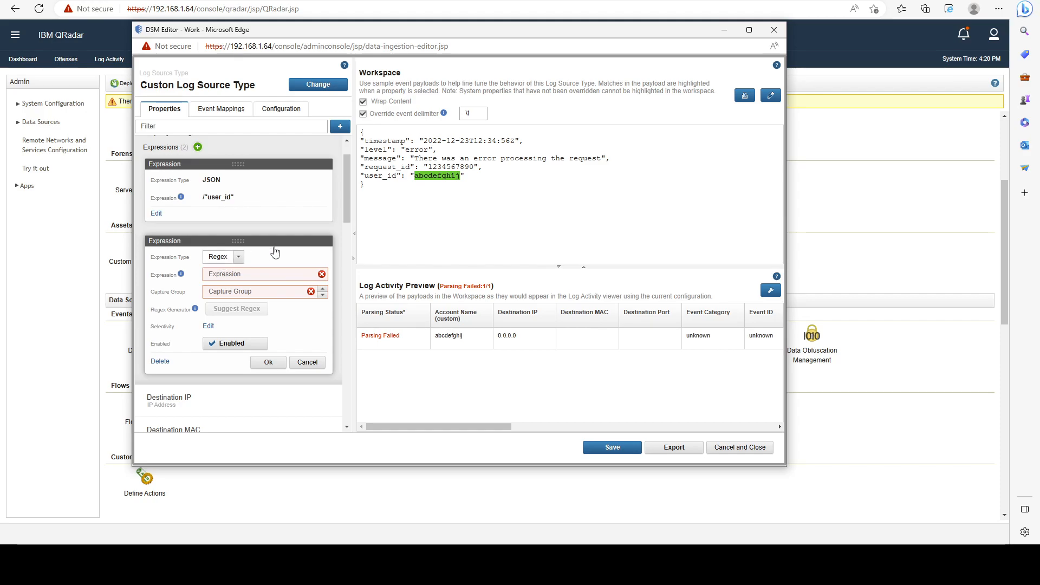
{"action": "scroll", "coordinate": [263, 249], "scroll_direction": "up", "scroll_amount": 1}
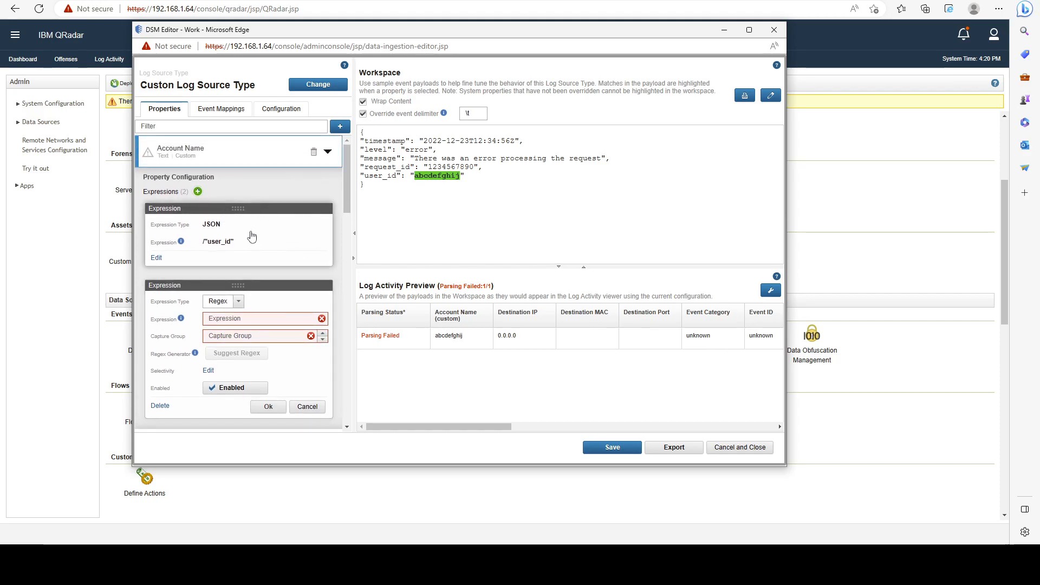
Enter "user_id":\s*"(.*) as the regex of the second Account Name expression.
{"action": "left_click", "coordinate": [232, 318]}
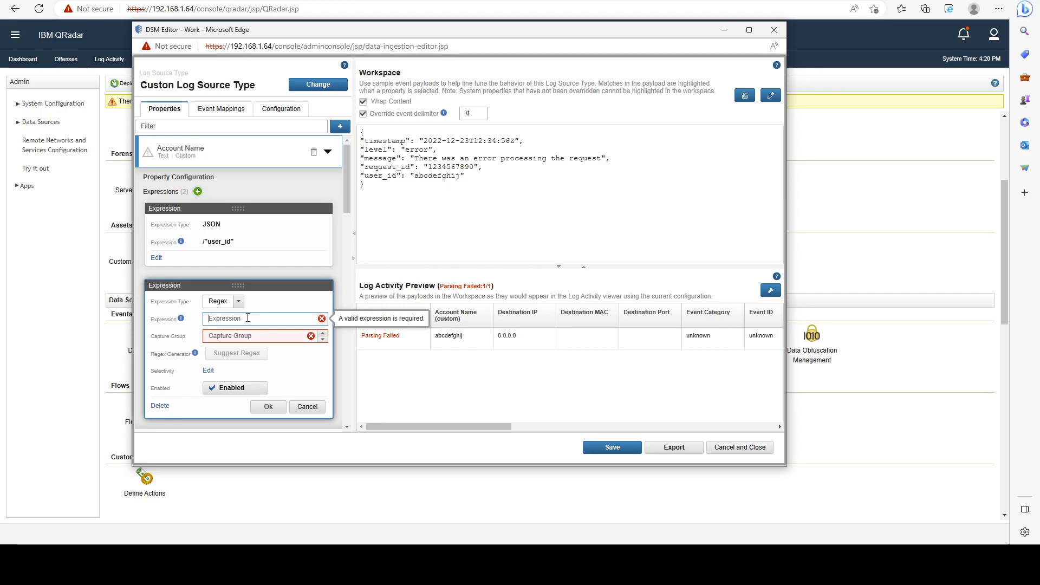
{"action": "type", "text": "\""}
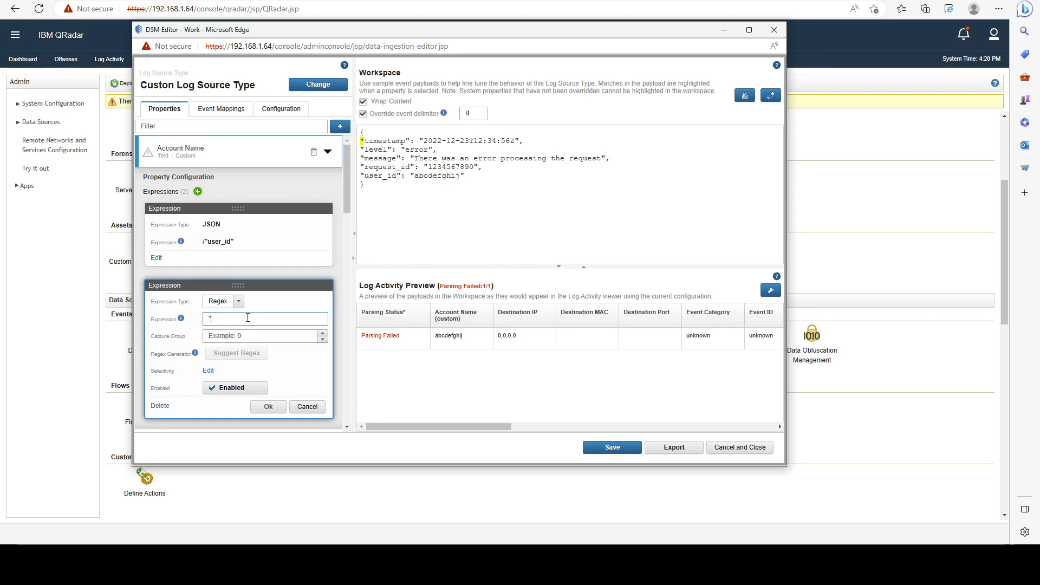
{"action": "type", "text": "user_id\""}
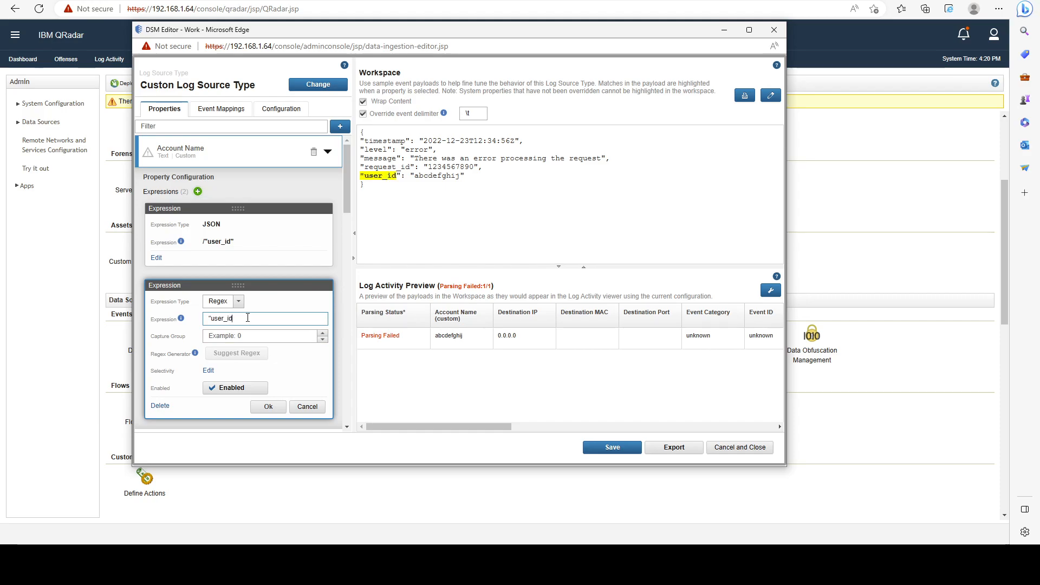
{"action": "type", "text": ":\\s"}
{"action": "type", "text": "*\"()"}
{"action": "type", "text": ".*?="}
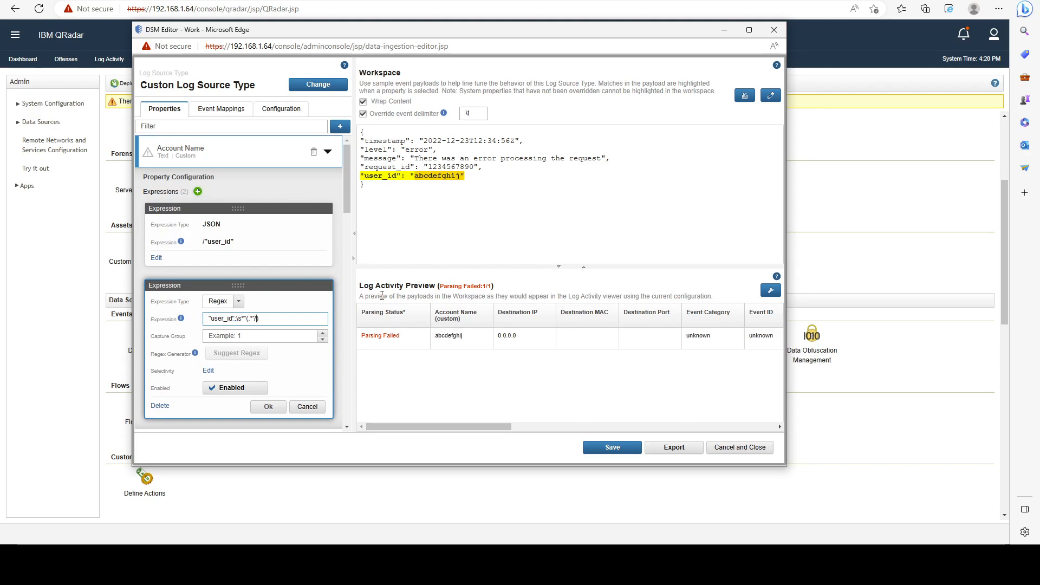
{"action": "key", "text": "BackSpace"}
{"action": "key", "text": "BackSpace"}
{"action": "type", "text": "?"}
{"action": "key", "text": "BackSpace"}
Set the regex expression's capture group to 1 and confirm the expression.
{"action": "left_click_drag", "start_coordinate": [414, 175], "coordinate": [460, 177]}
{"action": "left_click", "coordinate": [448, 176]}
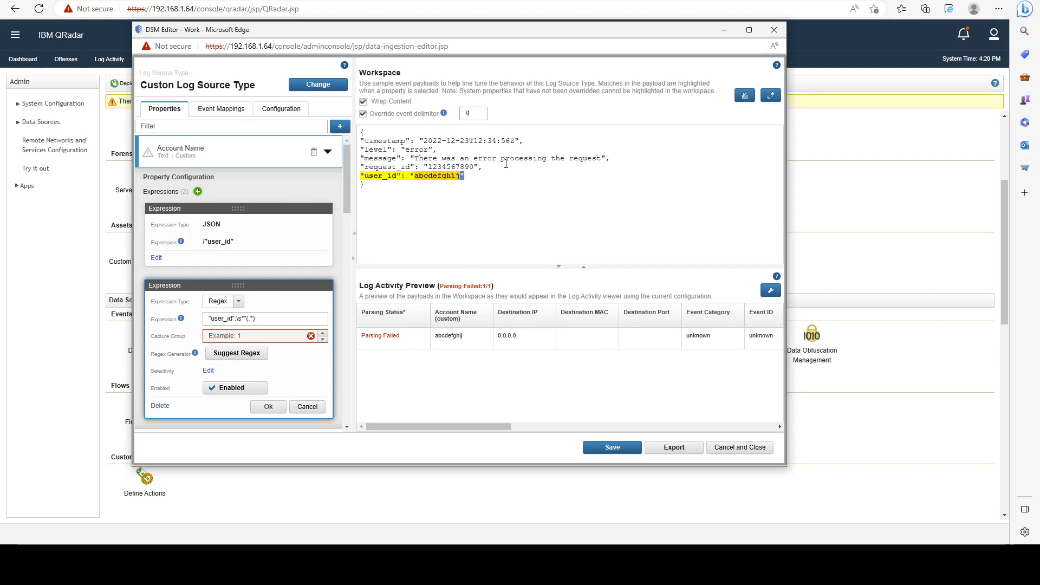
{"action": "left_click", "coordinate": [254, 337]}
{"action": "type", "text": "1"}
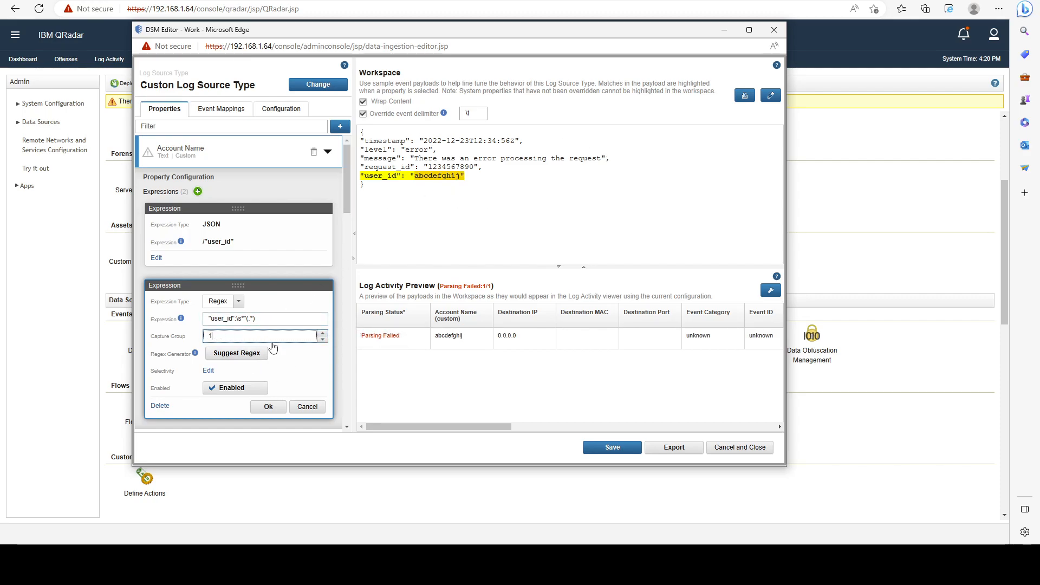
{"action": "left_click", "coordinate": [268, 407]}
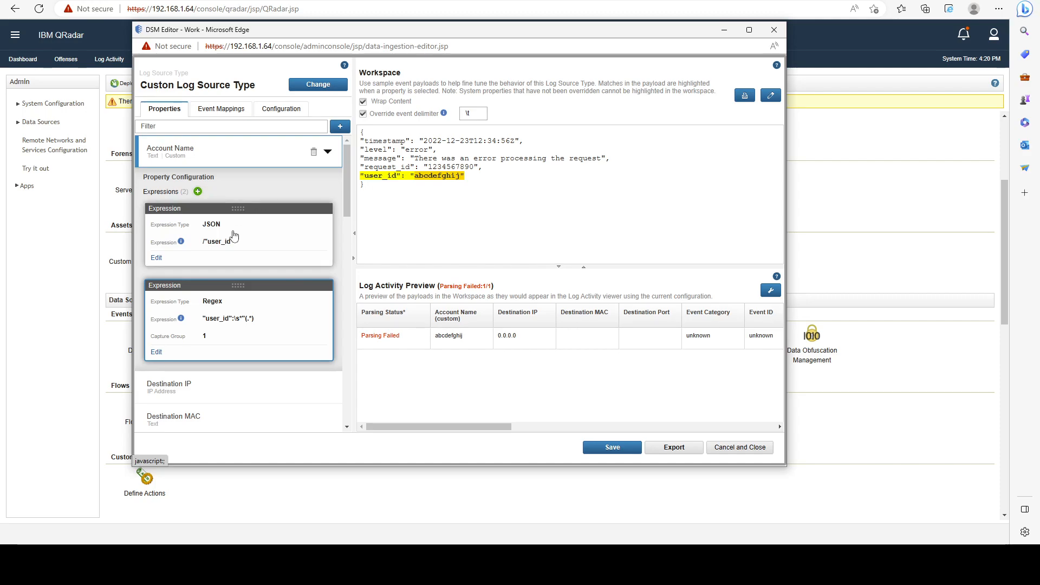
Compare what the JSON and Regex expressions match in the payload, and examine the event's parsing status in the preview.
{"action": "mouse_move", "coordinate": [196, 240]}
{"action": "left_click", "coordinate": [270, 240]}
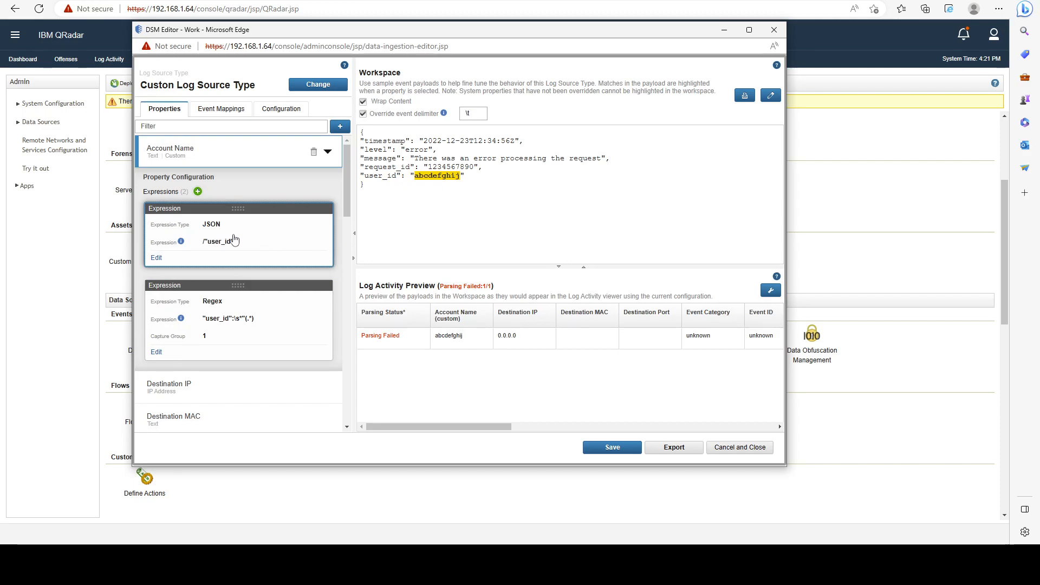
{"action": "left_click", "coordinate": [241, 324]}
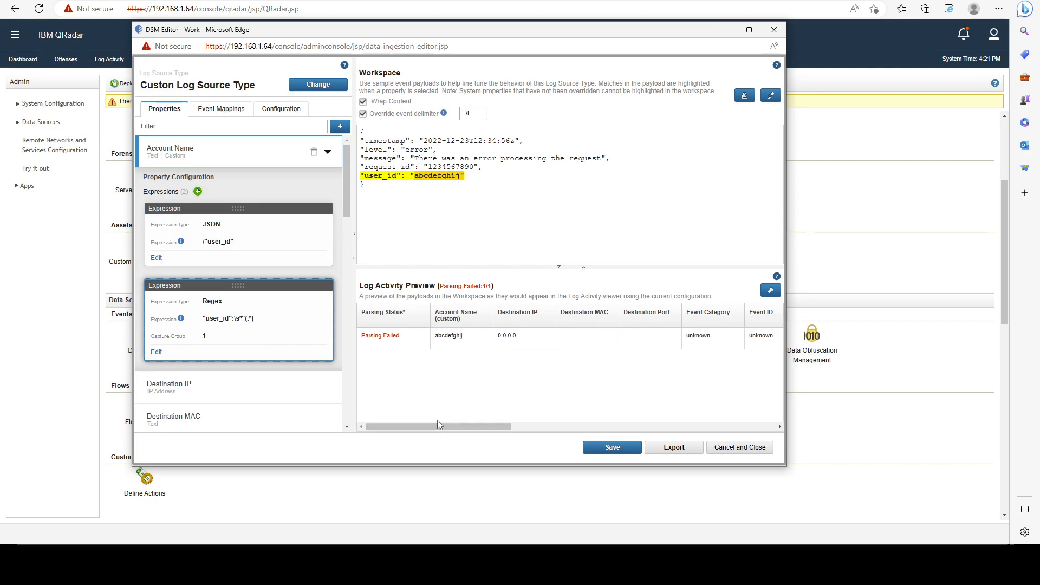
{"action": "mouse_move", "coordinate": [403, 342]}
{"action": "left_click", "coordinate": [364, 341]}
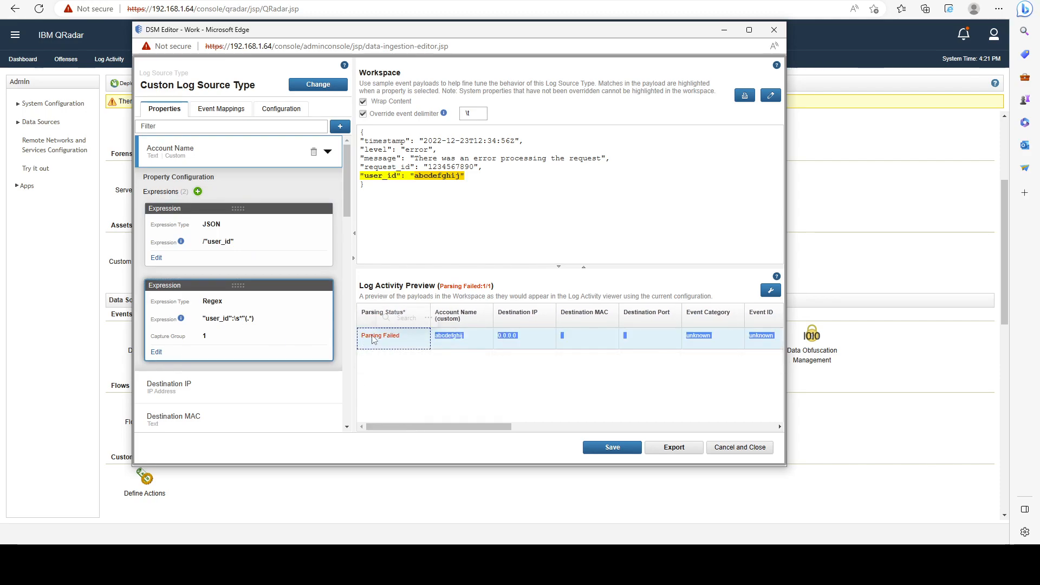
{"action": "left_click", "coordinate": [423, 376]}
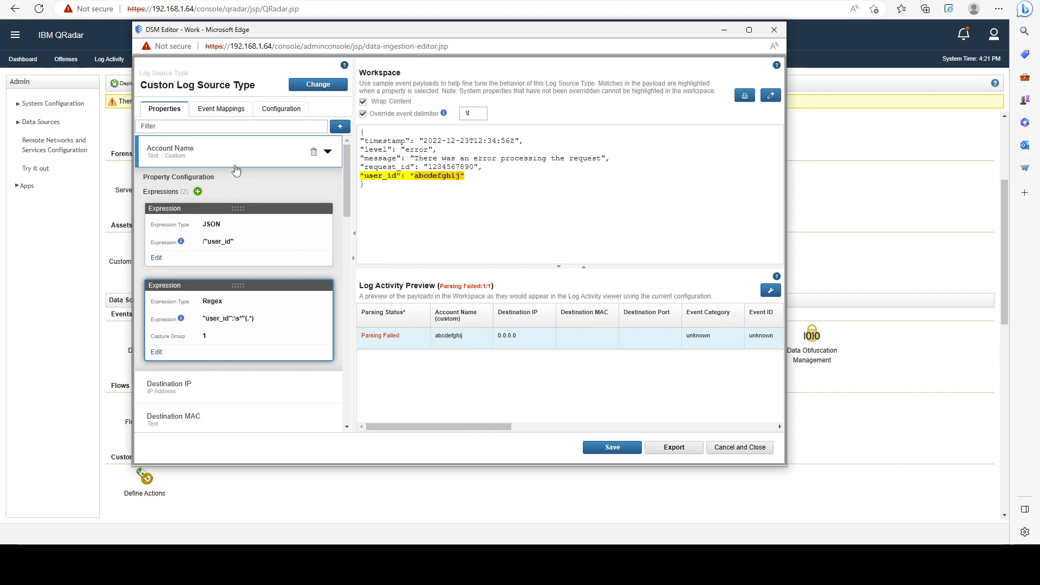
Turn on Override system behavior for the Event Category property.
{"action": "scroll", "coordinate": [239, 170], "scroll_direction": "down", "scroll_amount": 5}
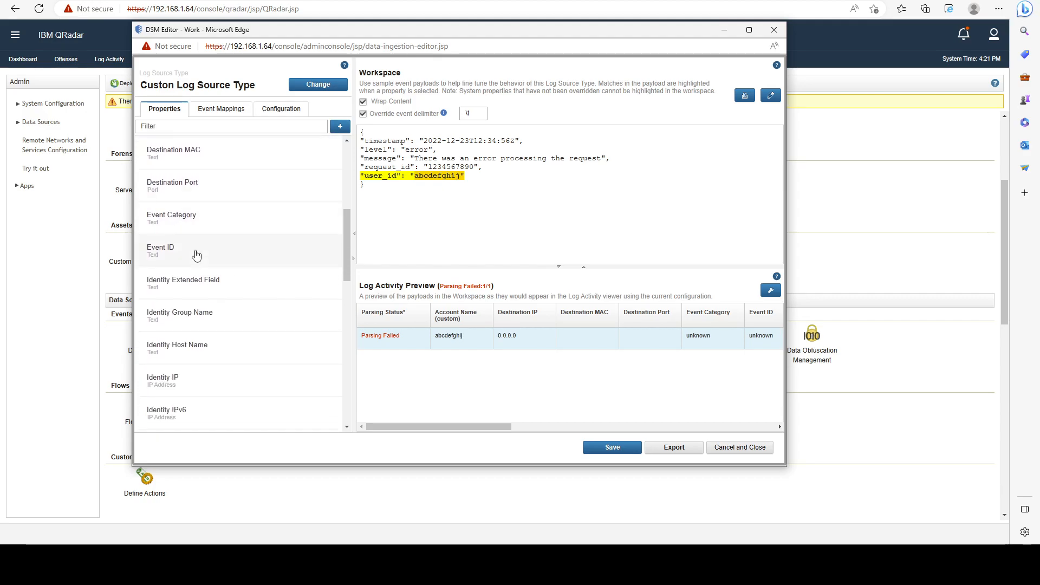
{"action": "left_click", "coordinate": [193, 237]}
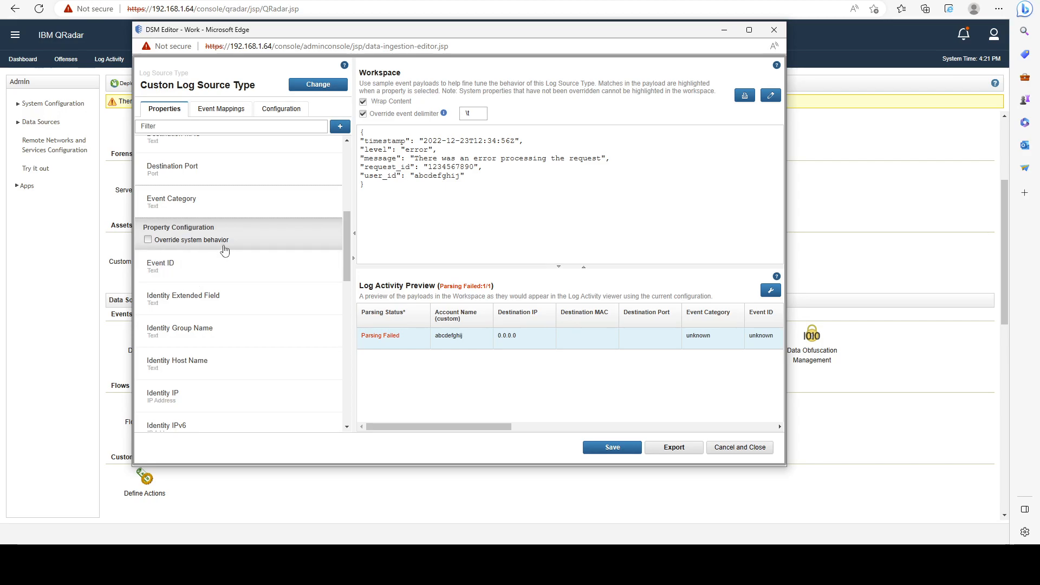
{"action": "left_click_drag", "start_coordinate": [183, 85], "coordinate": [252, 86]}
{"action": "left_click_drag", "start_coordinate": [176, 85], "coordinate": [256, 87]}
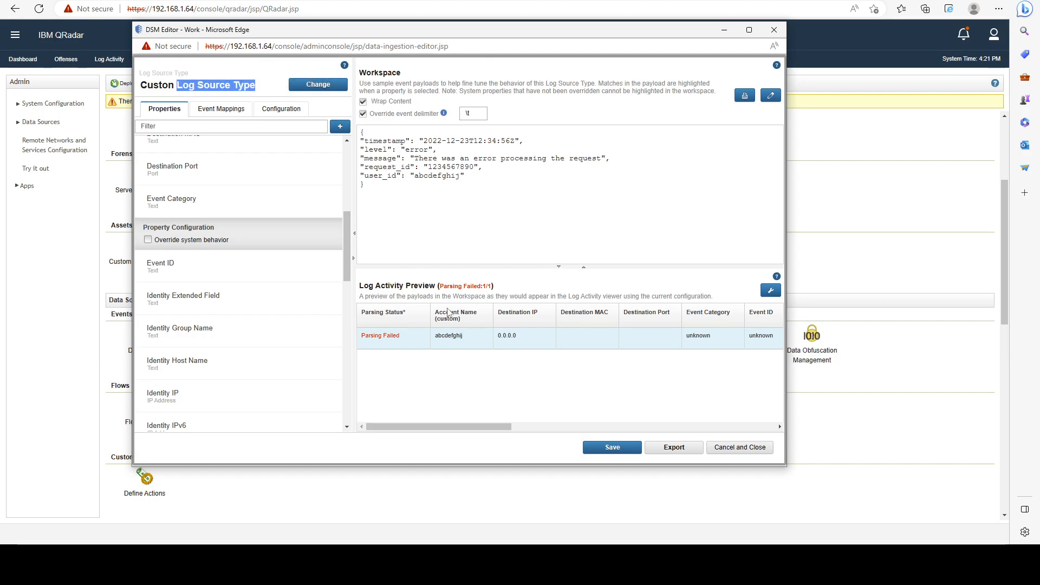
{"action": "left_click", "coordinate": [148, 240]}
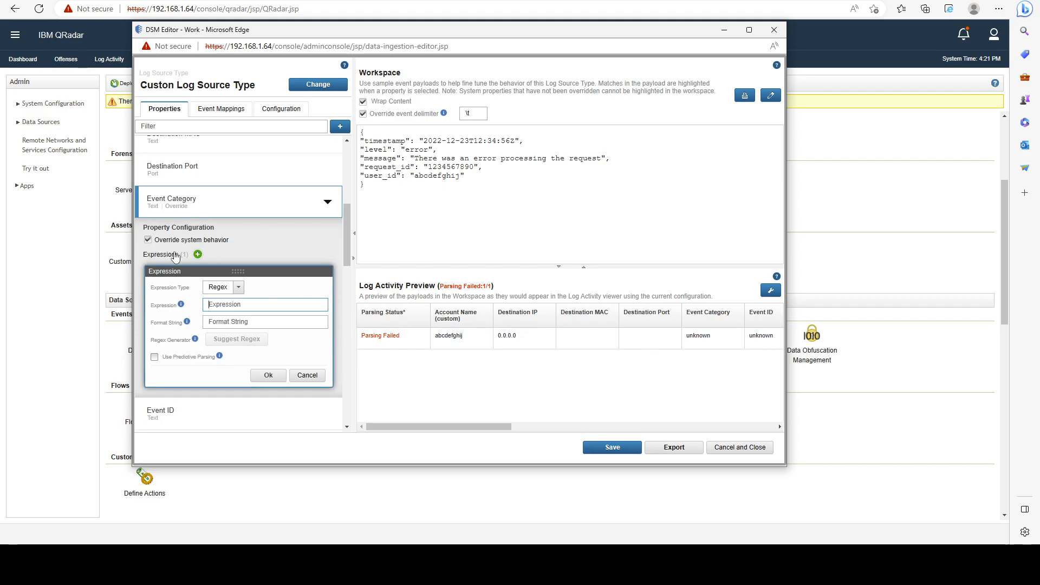
Set the Event Category expression type to JSON, enter /"level" as its expression and confirm it.
{"action": "left_click", "coordinate": [228, 292]}
{"action": "left_click", "coordinate": [233, 313]}
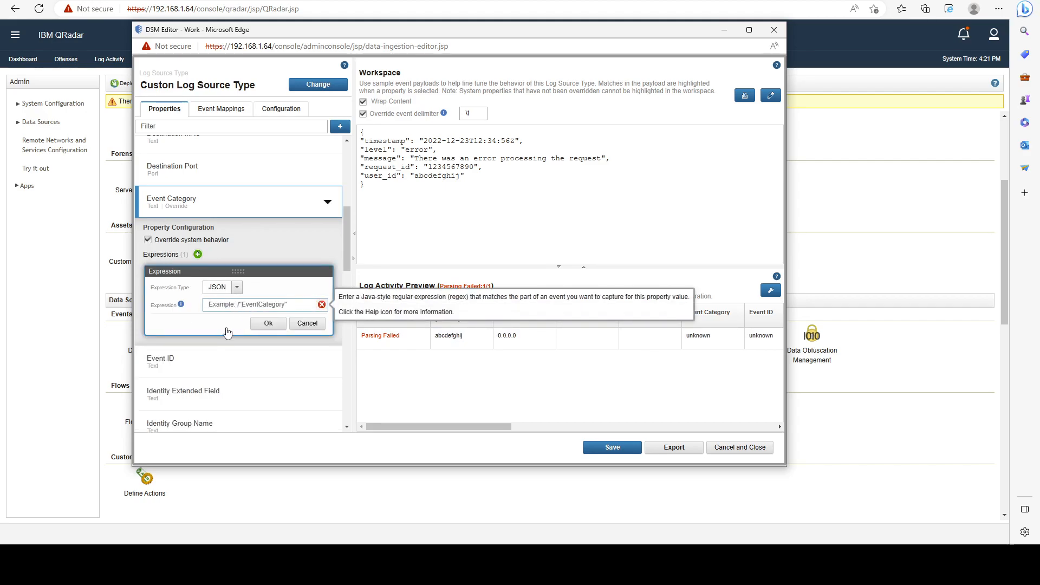
{"action": "type", "text": "/"}
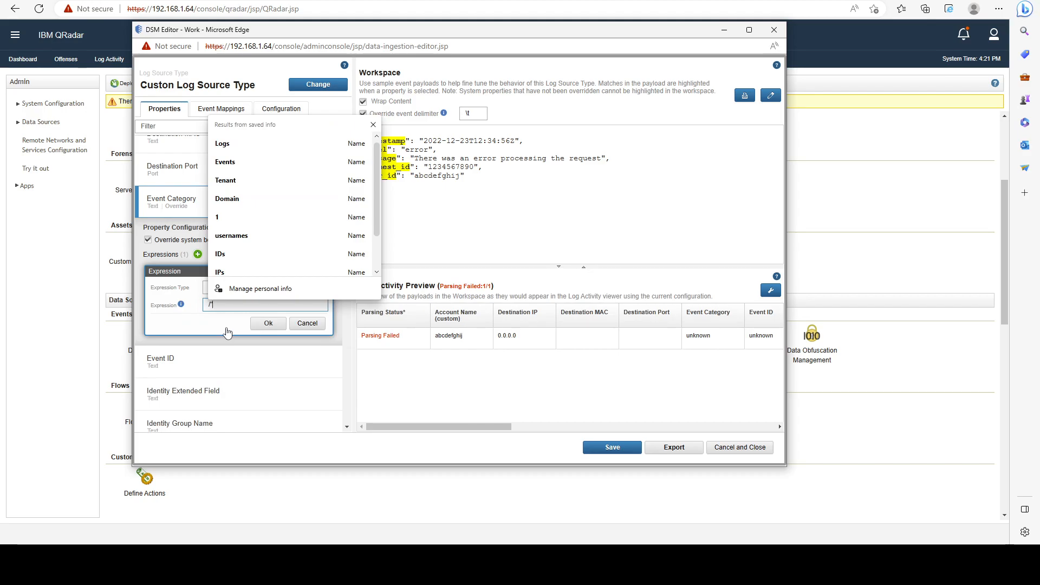
{"action": "left_click", "coordinate": [373, 125]}
{"action": "left_click", "coordinate": [252, 306]}
{"action": "type", "text": "\"level\""}
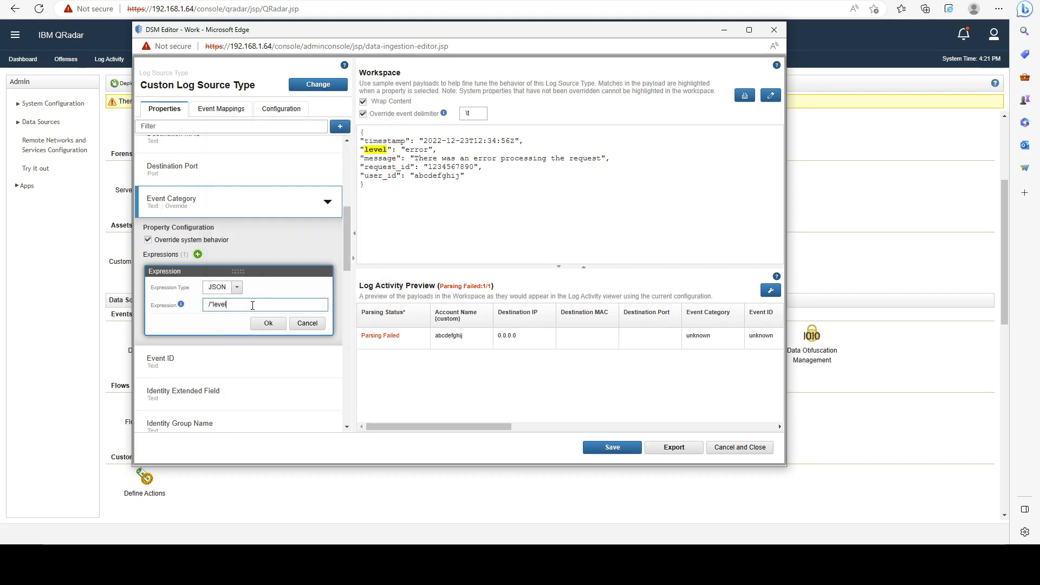
{"action": "left_click", "coordinate": [268, 323]}
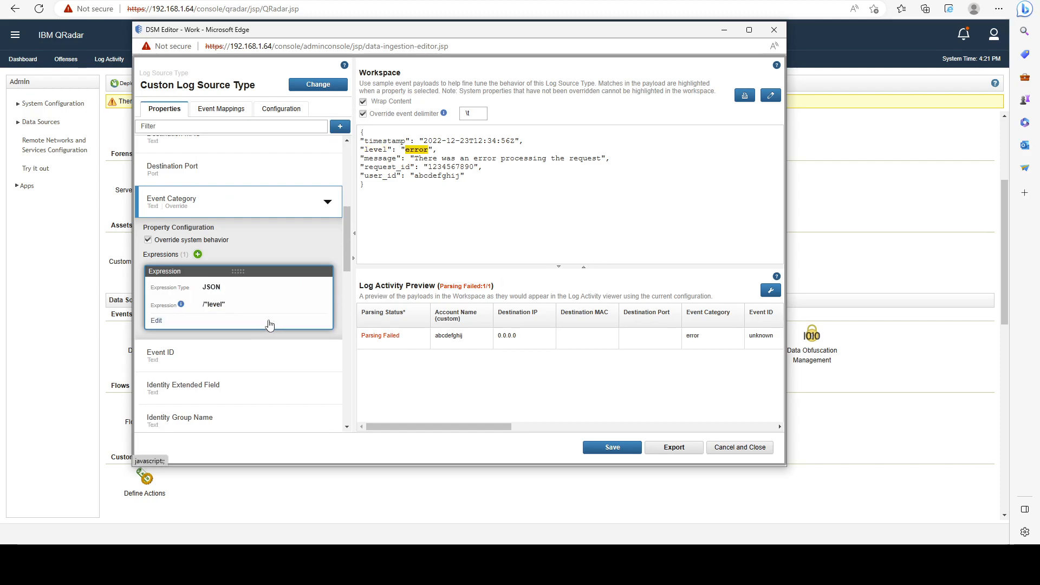
Override the system behavior of the Event ID property with the JSON expression /"request_id" and confirm it.
{"action": "left_click", "coordinate": [212, 370]}
{"action": "scroll", "coordinate": [198, 331], "scroll_direction": "down", "scroll_amount": 1}
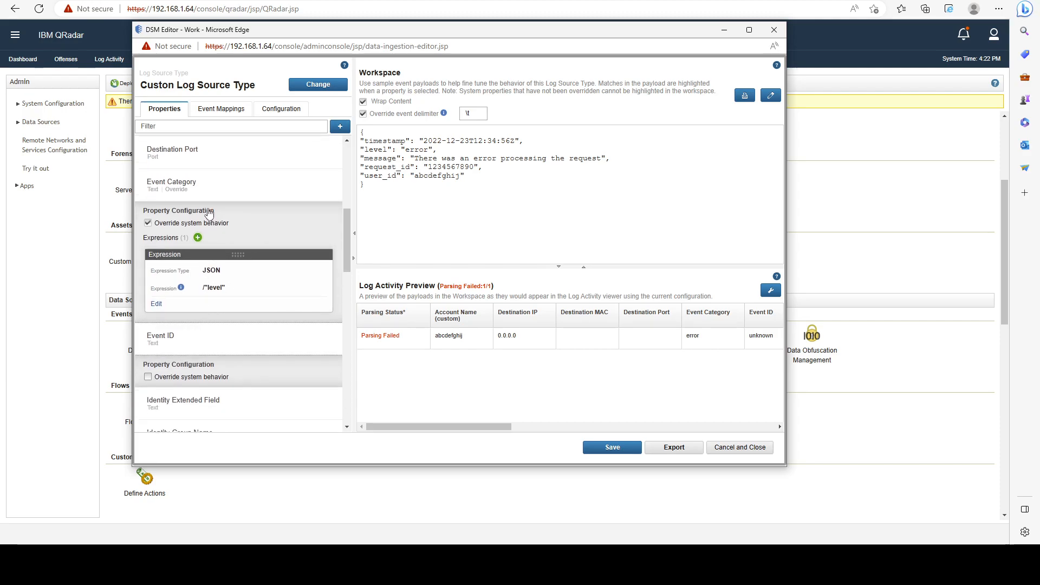
{"action": "left_click", "coordinate": [148, 377]}
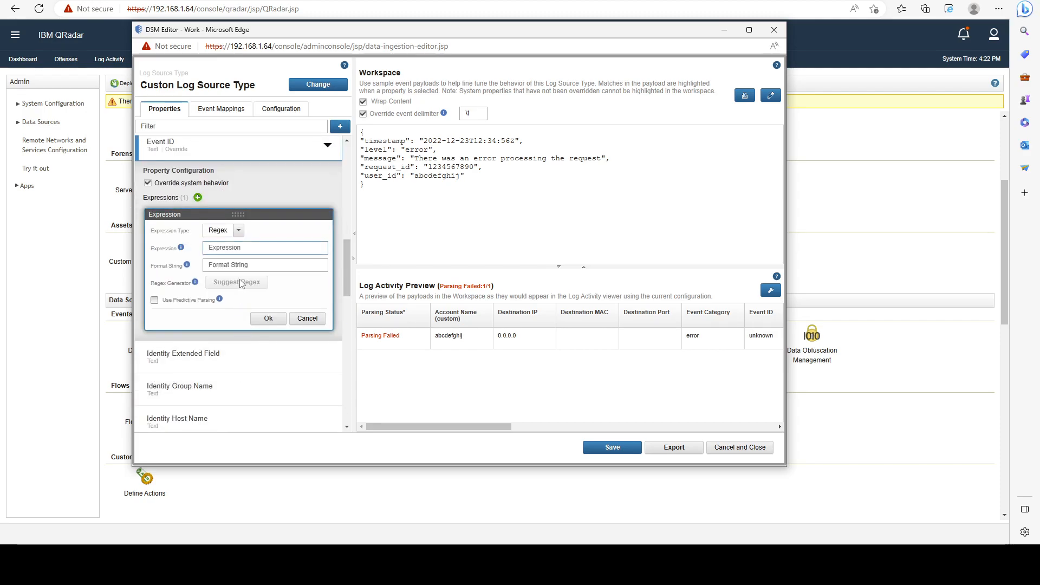
{"action": "left_click", "coordinate": [233, 232]}
{"action": "left_click", "coordinate": [237, 258]}
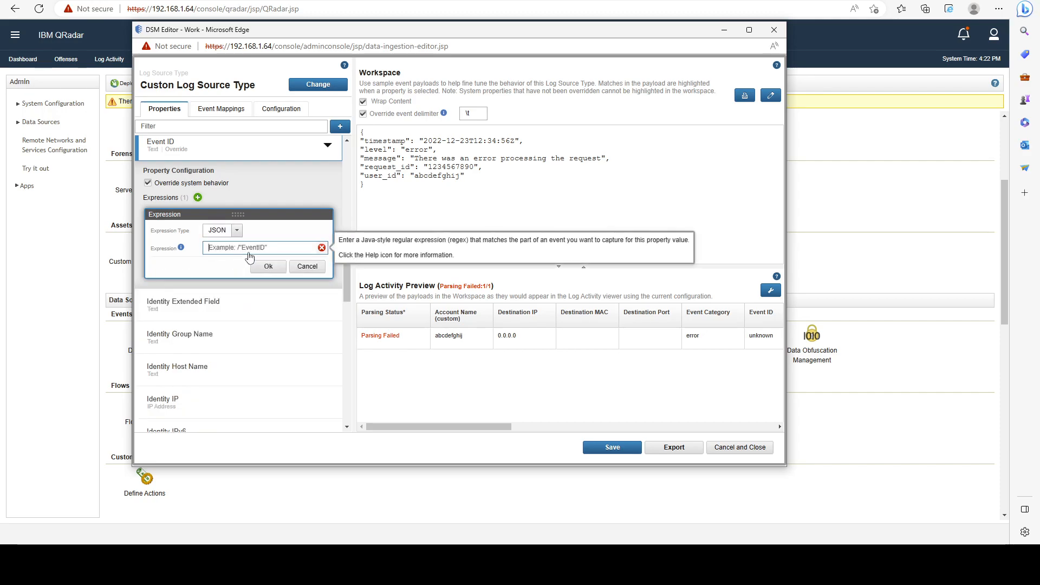
{"action": "type", "text": "/\"re"}
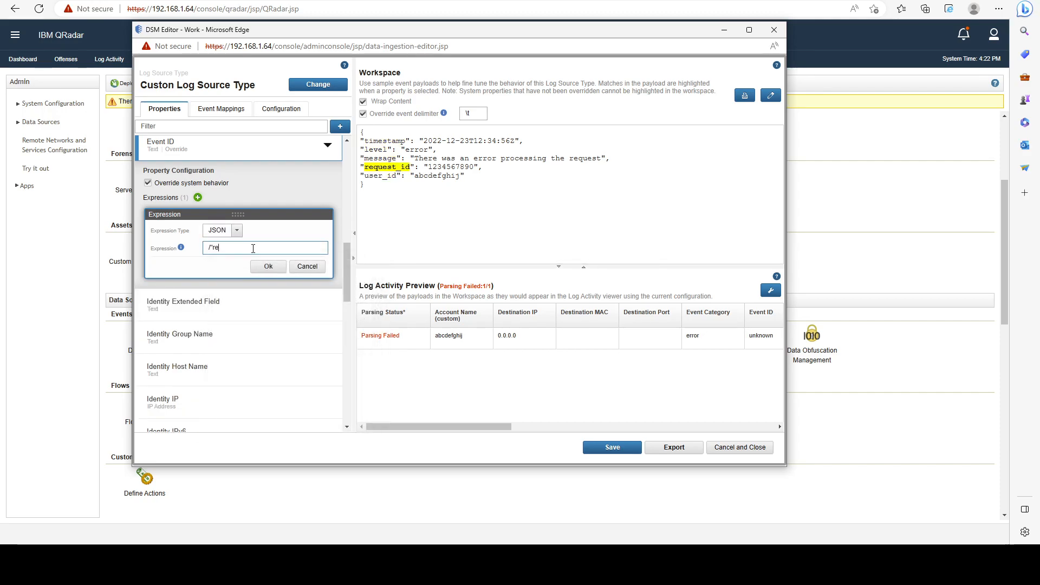
{"action": "type", "text": "quest_id\""}
{"action": "left_click", "coordinate": [276, 265]}
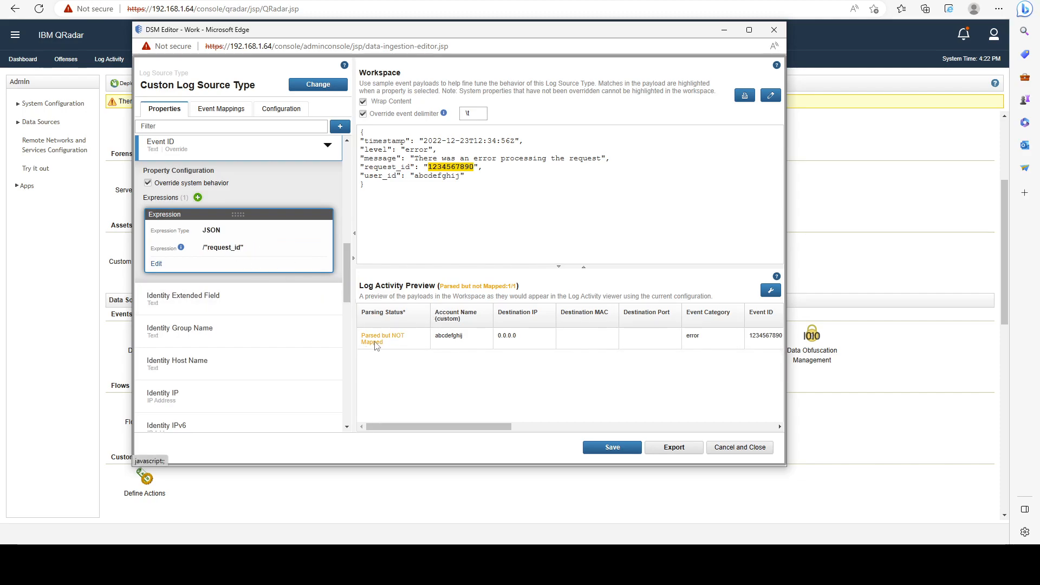
Check the Event Category and Event ID columns of the event in the Log Activity Preview.
{"action": "left_click_drag", "start_coordinate": [421, 427], "coordinate": [492, 426]}
{"action": "left_click", "coordinate": [498, 342]}
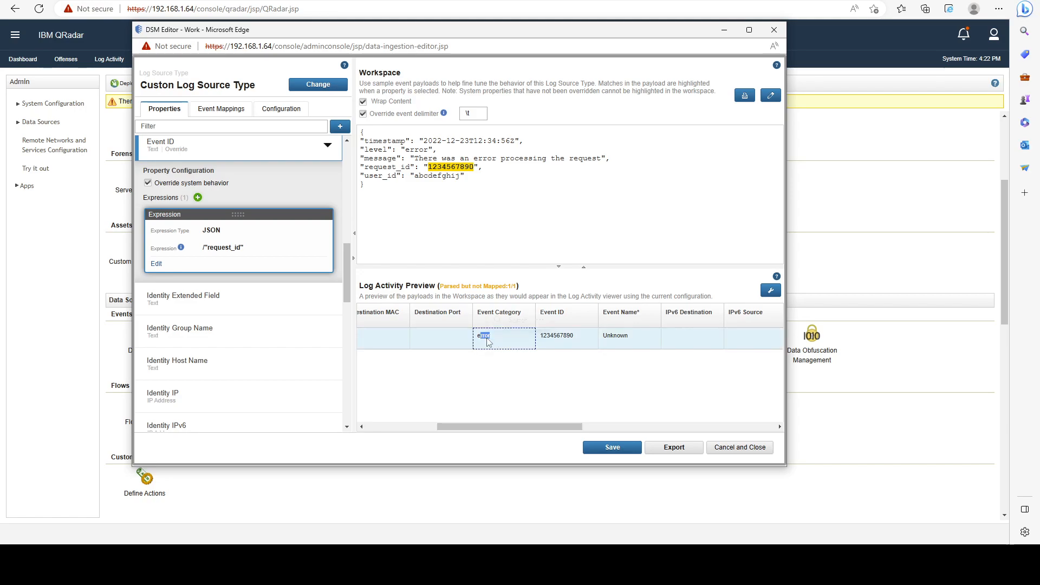
{"action": "left_click", "coordinate": [557, 341]}
{"action": "left_click", "coordinate": [558, 383]}
{"action": "left_click_drag", "start_coordinate": [544, 424], "coordinate": [472, 426]}
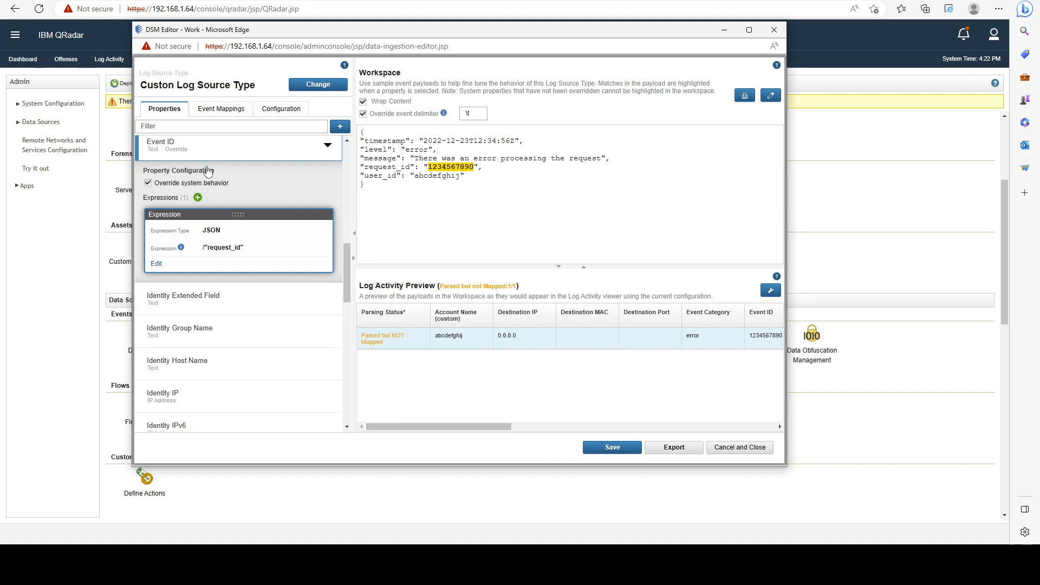
{"action": "left_click", "coordinate": [222, 110]}
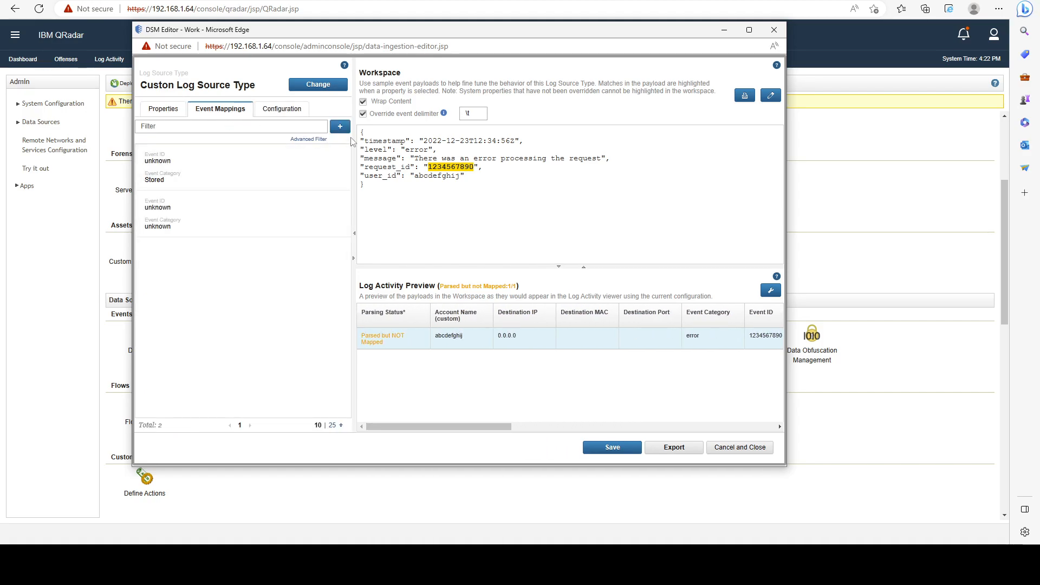
{"action": "left_click", "coordinate": [340, 127]}
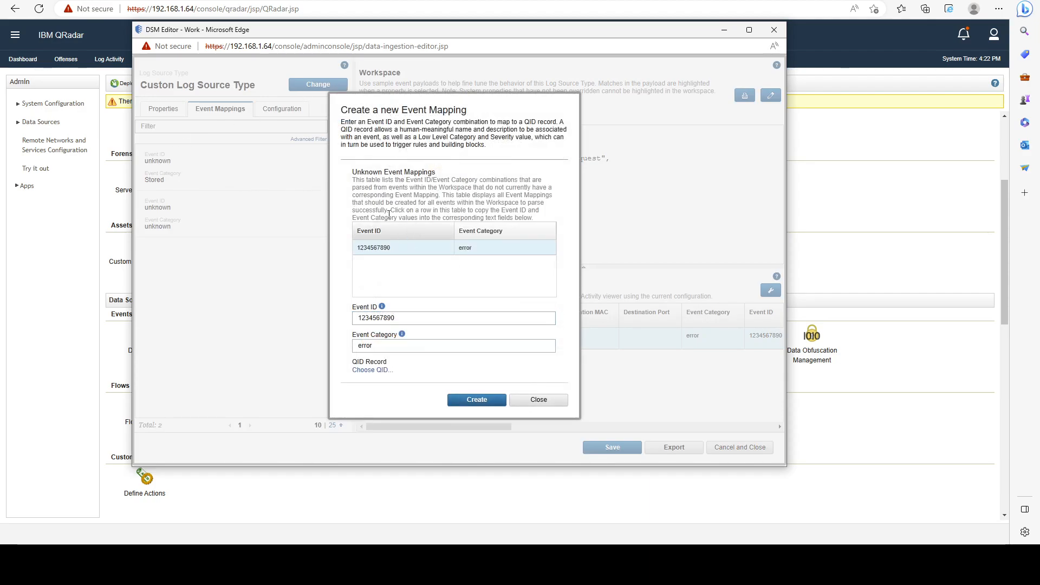
{"action": "left_click", "coordinate": [469, 248]}
{"action": "left_click", "coordinate": [444, 291]}
{"action": "left_click_drag", "start_coordinate": [400, 318], "coordinate": [358, 319]}
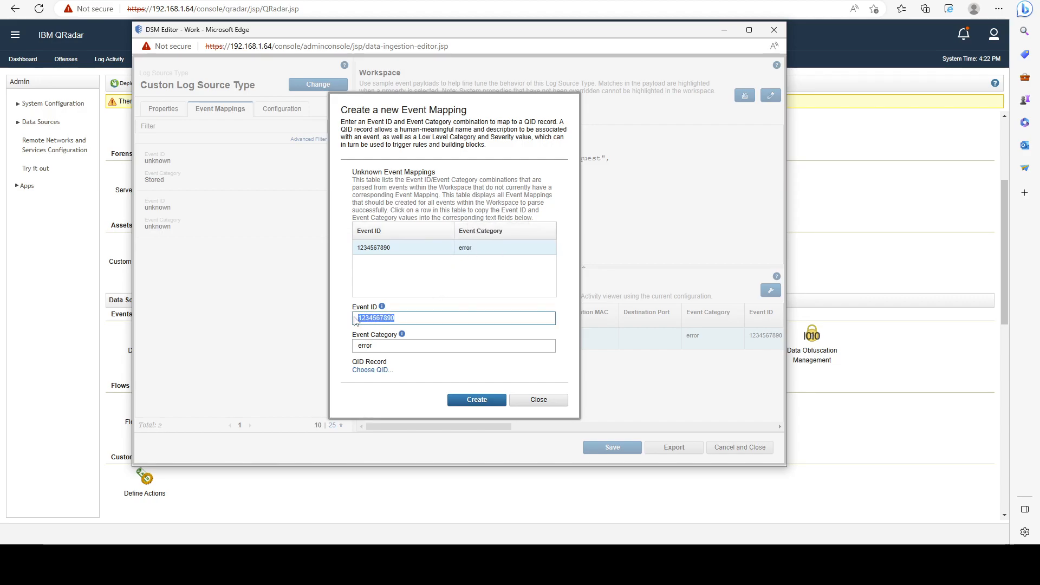
{"action": "left_click", "coordinate": [397, 320]}
{"action": "double_click", "coordinate": [380, 348]}
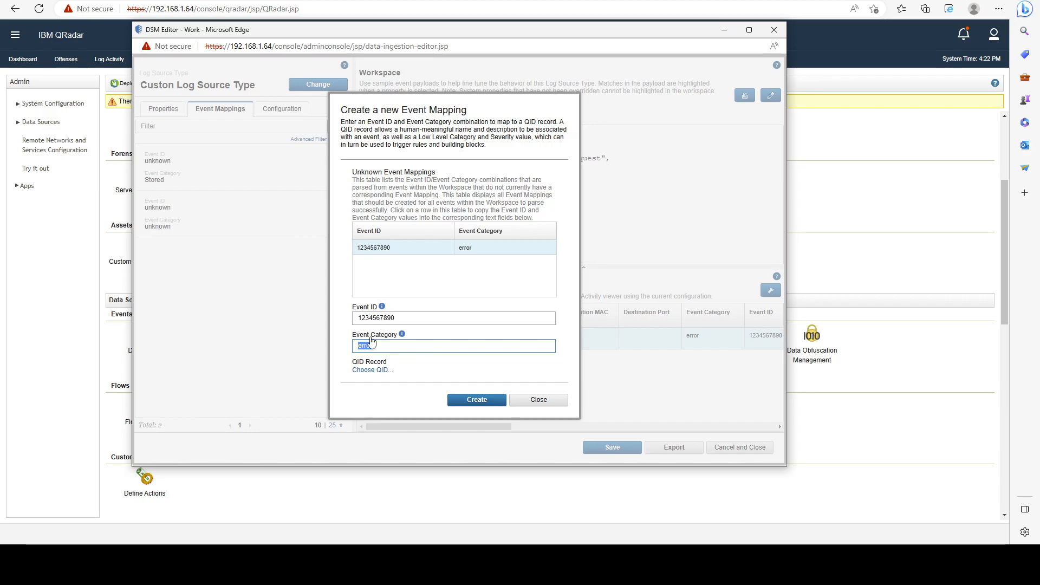
{"action": "left_click_drag", "start_coordinate": [374, 372], "coordinate": [425, 370]}
{"action": "left_click", "coordinate": [396, 319]}
{"action": "left_click", "coordinate": [393, 347]}
{"action": "left_click", "coordinate": [414, 322]}
Search the QID records for "test event", assign the My Test Event record to the mapping and create it.
{"action": "left_click", "coordinate": [371, 371]}
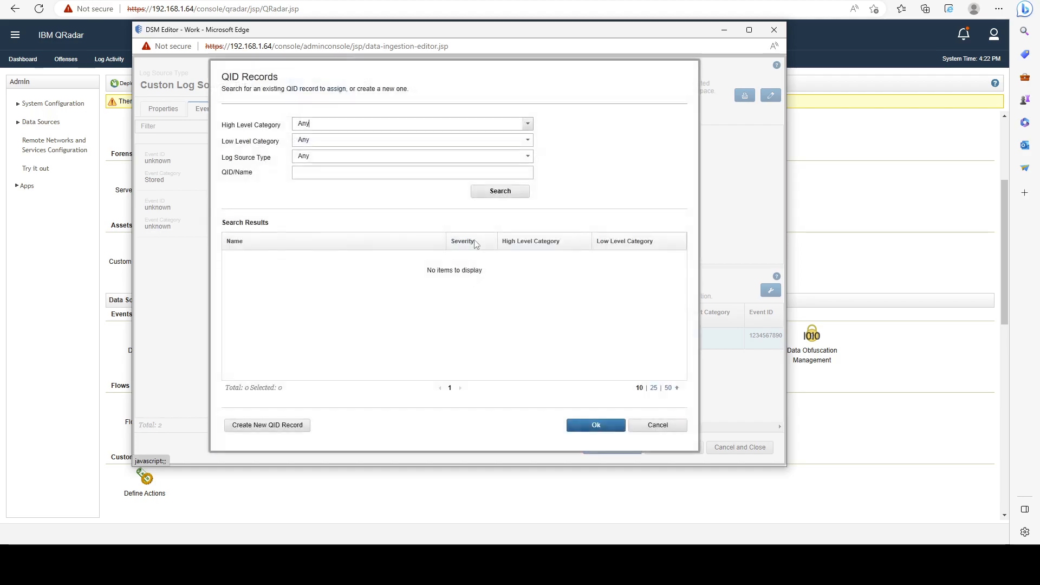
{"action": "left_click", "coordinate": [396, 173]}
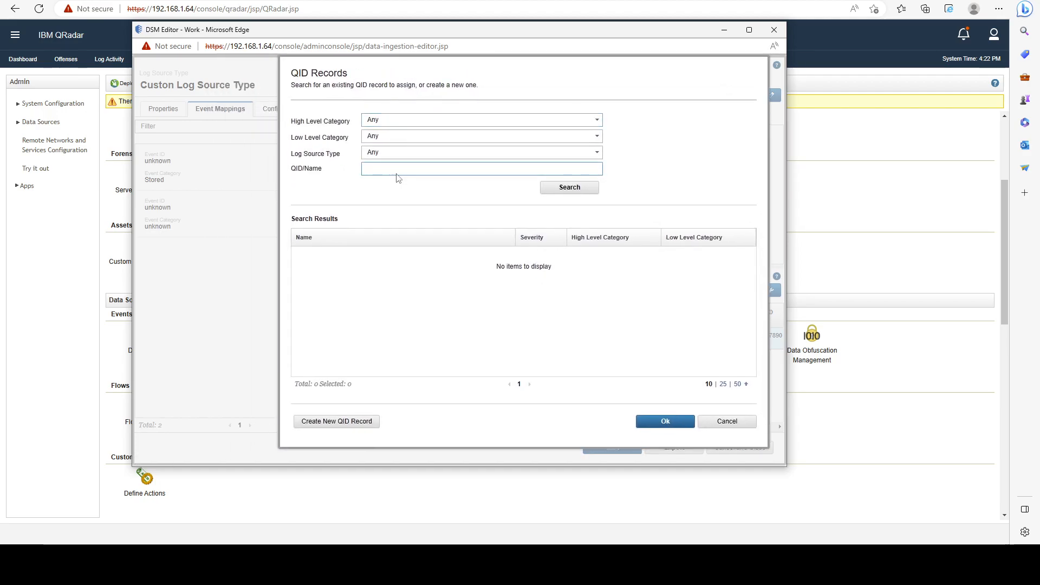
{"action": "type", "text": "test event"}
{"action": "left_click", "coordinate": [557, 191]}
{"action": "left_click", "coordinate": [344, 269]}
{"action": "left_click", "coordinate": [664, 418]}
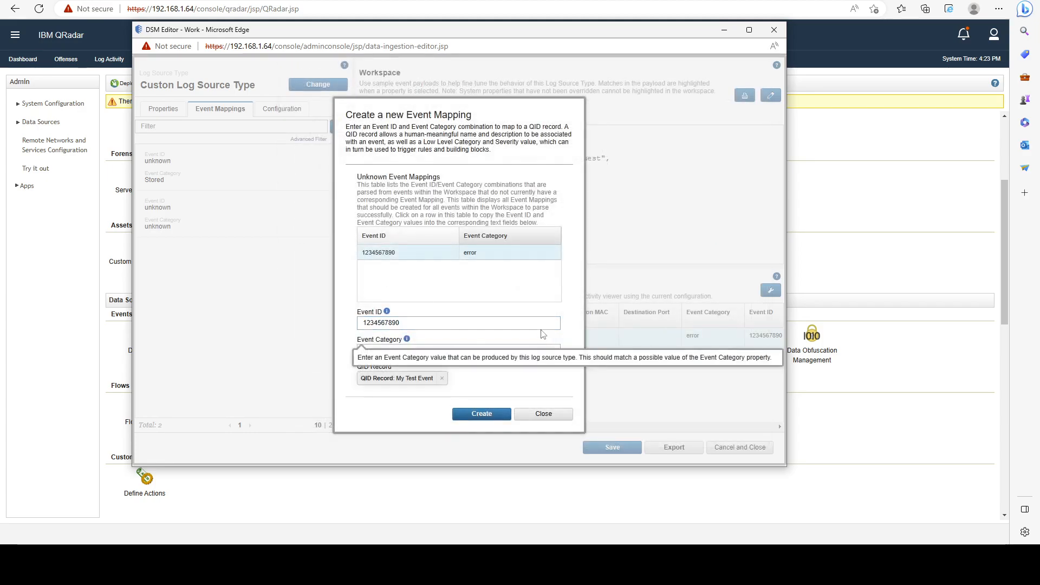
{"action": "left_click", "coordinate": [485, 413]}
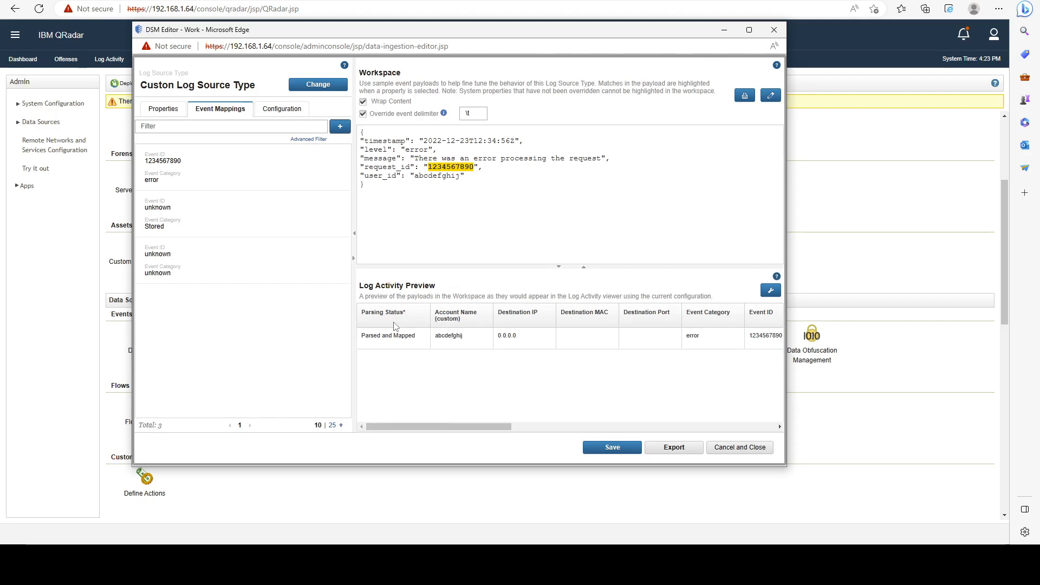
Check the event's parsing status, Event Category and Event ID in the Log Activity Preview.
{"action": "left_click_drag", "start_coordinate": [361, 335], "coordinate": [418, 340]}
{"action": "scroll", "coordinate": [468, 419], "scroll_direction": "right", "scroll_amount": 5}
{"action": "left_click_drag", "start_coordinate": [466, 338], "coordinate": [452, 336]}
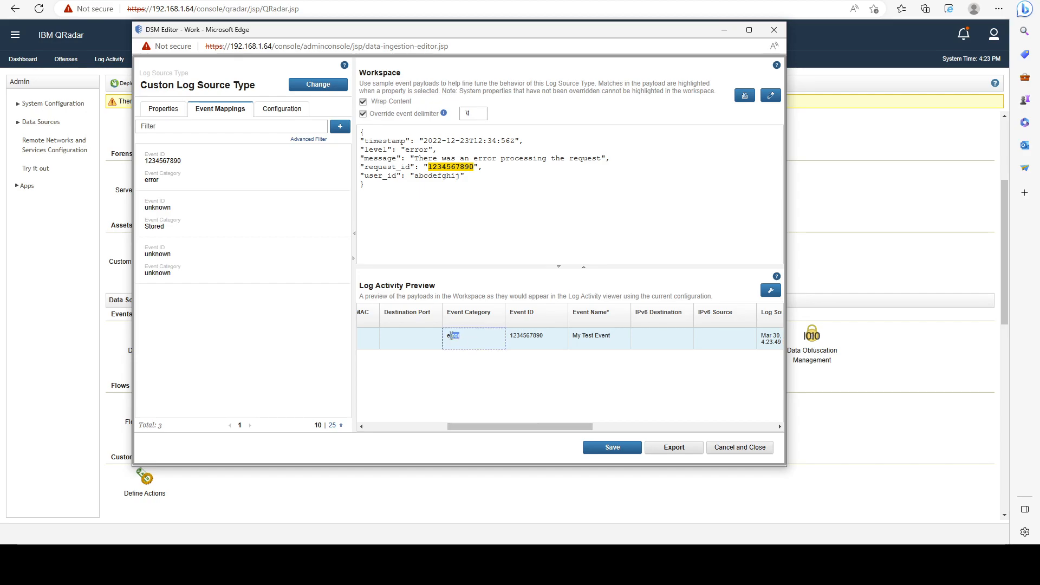
{"action": "double_click", "coordinate": [528, 337]}
Expand the error event mapping and inspect the name of its assigned QID record.
{"action": "left_click", "coordinate": [186, 171]}
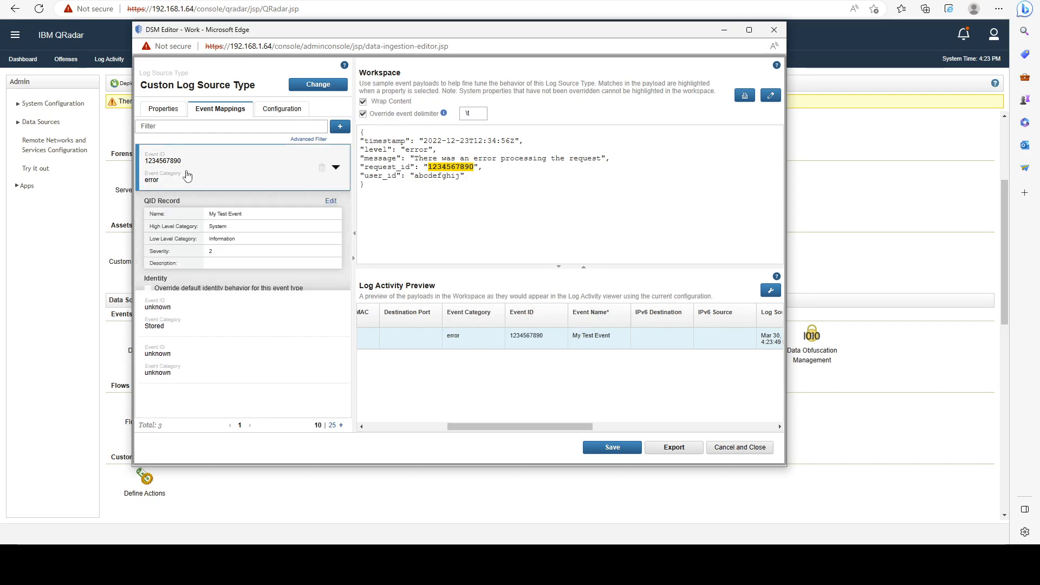
{"action": "left_click_drag", "start_coordinate": [209, 214], "coordinate": [244, 218]}
{"action": "left_click", "coordinate": [218, 218]}
Review the overridden Event Category and Event ID properties and their JSON expressions.
{"action": "left_click", "coordinate": [165, 112]}
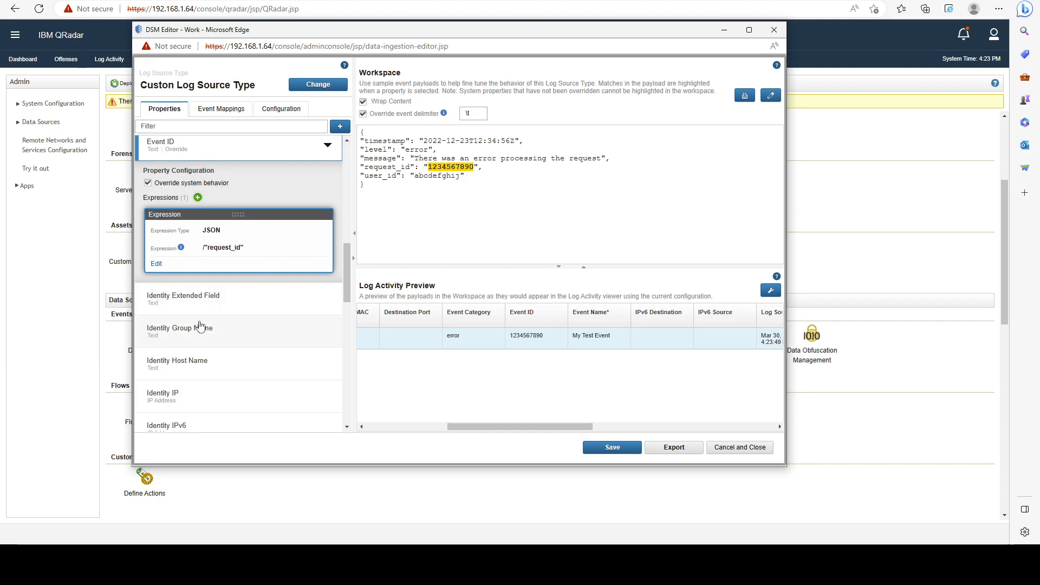
{"action": "left_click_drag", "start_coordinate": [345, 251], "coordinate": [348, 219]}
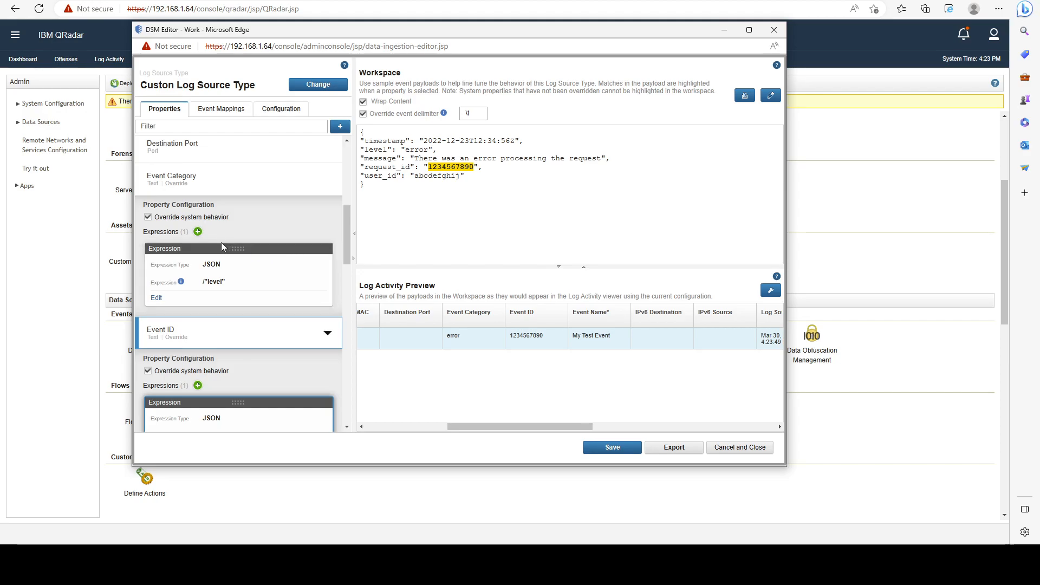
{"action": "scroll", "coordinate": [224, 241], "scroll_direction": "down", "scroll_amount": 1}
{"action": "scroll", "coordinate": [227, 247], "scroll_direction": "down", "scroll_amount": 1}
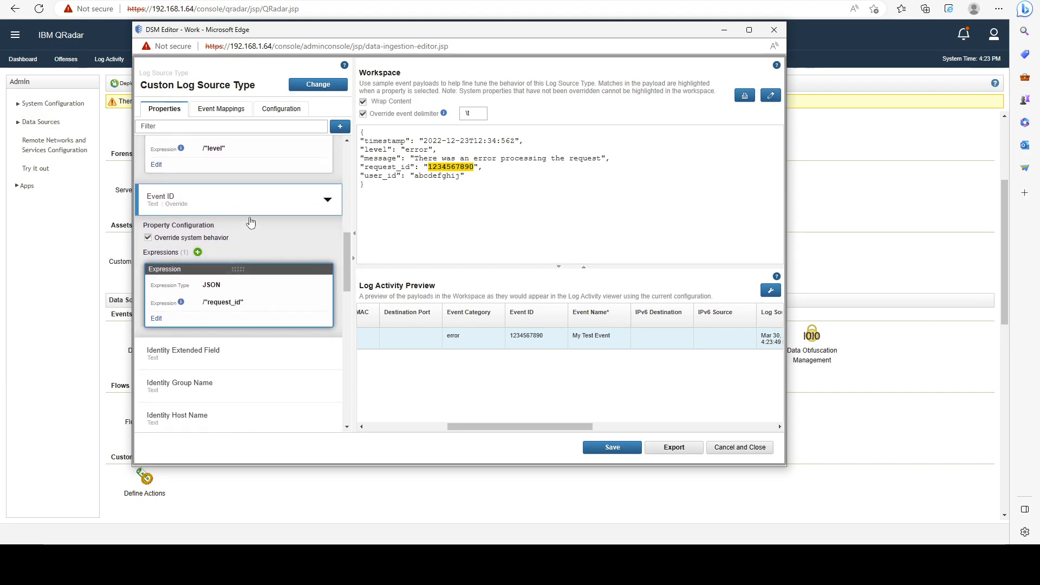
{"action": "scroll", "coordinate": [234, 222], "scroll_direction": "up", "scroll_amount": 2}
{"action": "scroll", "coordinate": [232, 218], "scroll_direction": "down", "scroll_amount": 1}
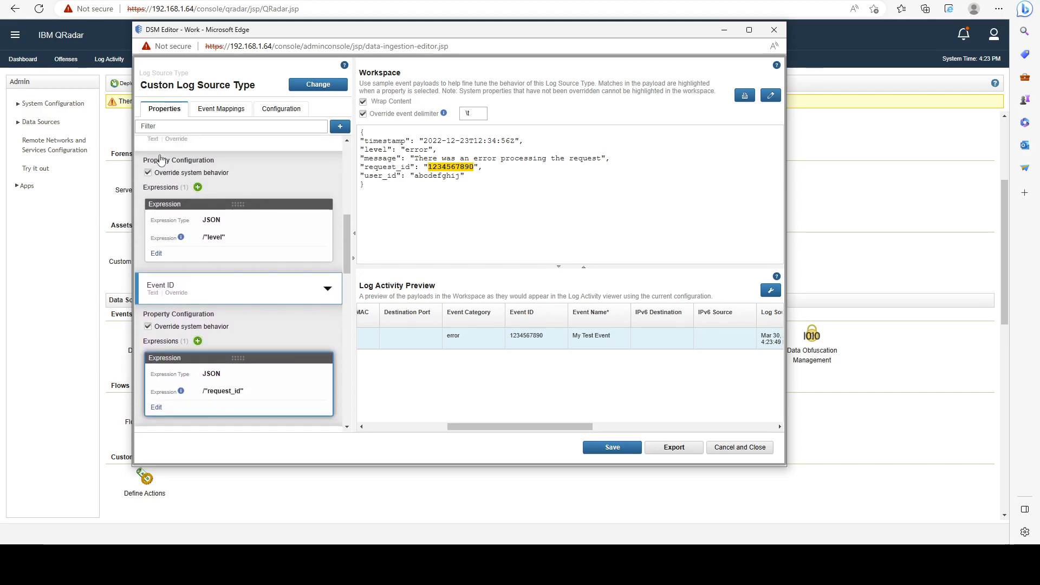
{"action": "scroll", "coordinate": [220, 196], "scroll_direction": "up", "scroll_amount": 1}
{"action": "scroll", "coordinate": [222, 201], "scroll_direction": "down", "scroll_amount": 1}
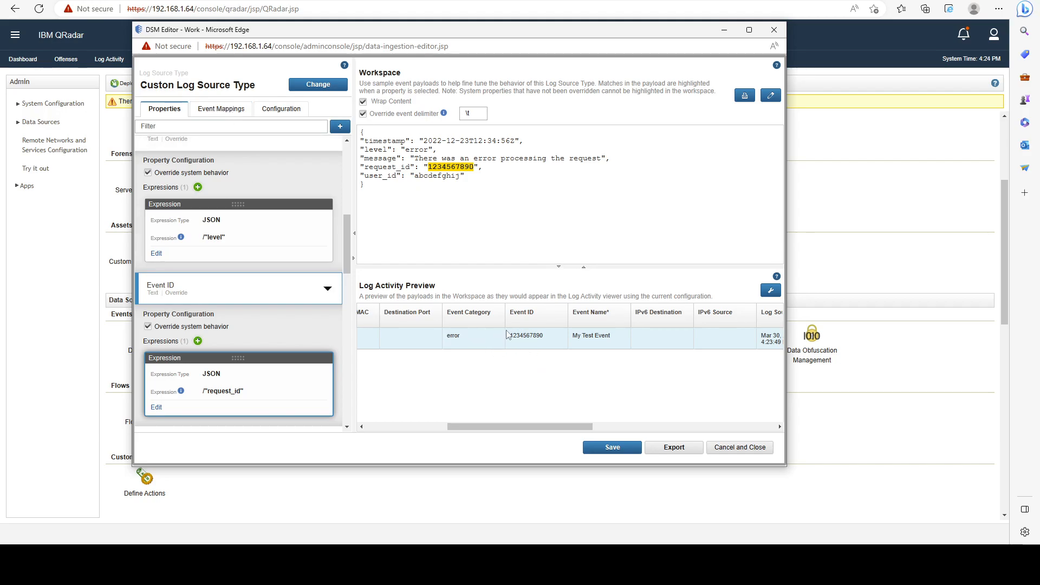
Return to the event mappings and review the QID Record section of the error event's mapping.
{"action": "left_click", "coordinate": [222, 109]}
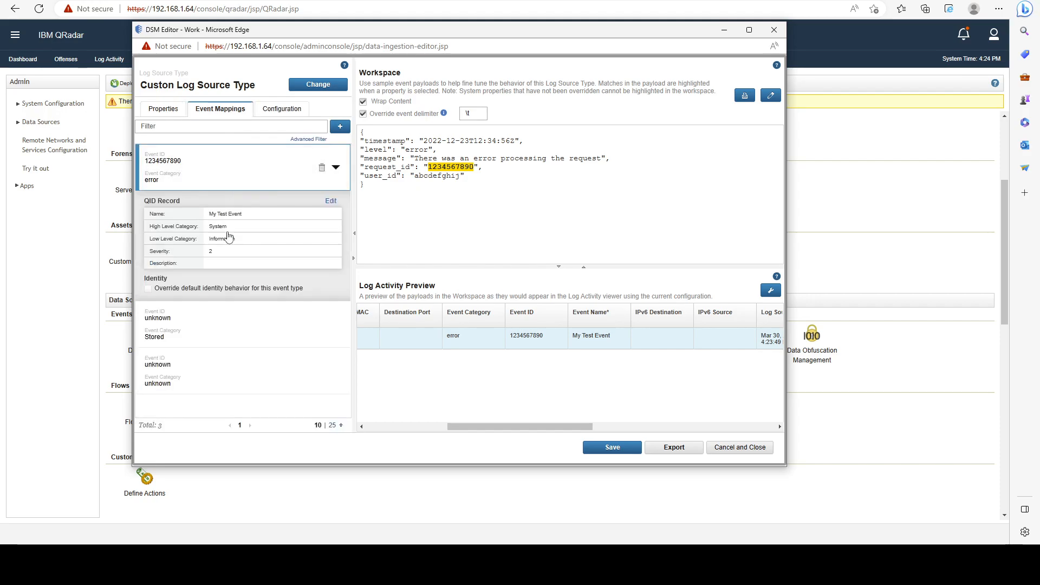
{"action": "left_click_drag", "start_coordinate": [142, 202], "coordinate": [181, 203]}
{"action": "left_click", "coordinate": [133, 560]}
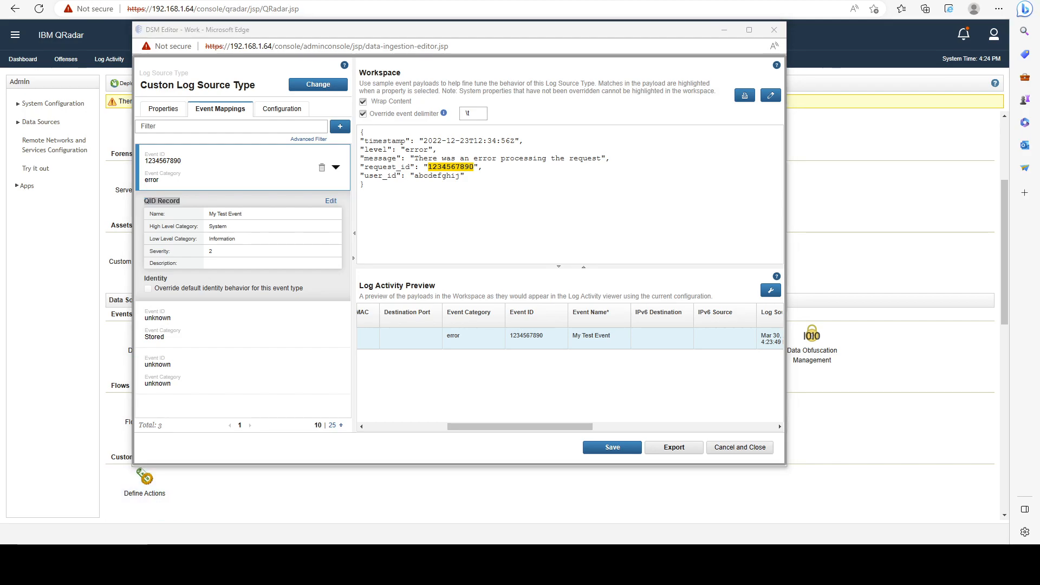